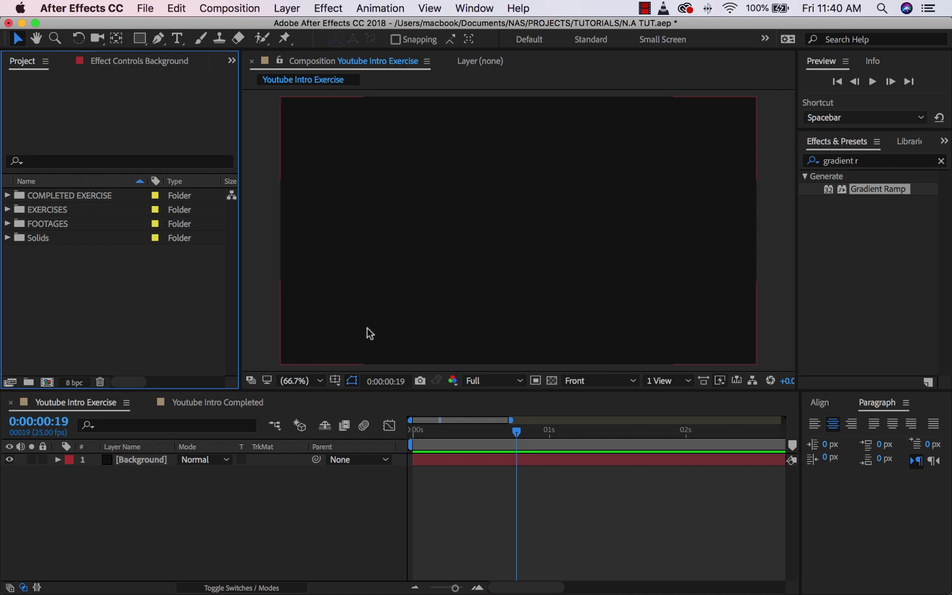
# - Lock the Background layer and add the photo of the man in a suit from the FOOTAGES Images folder as a layer above it
pyautogui.click(138, 460)
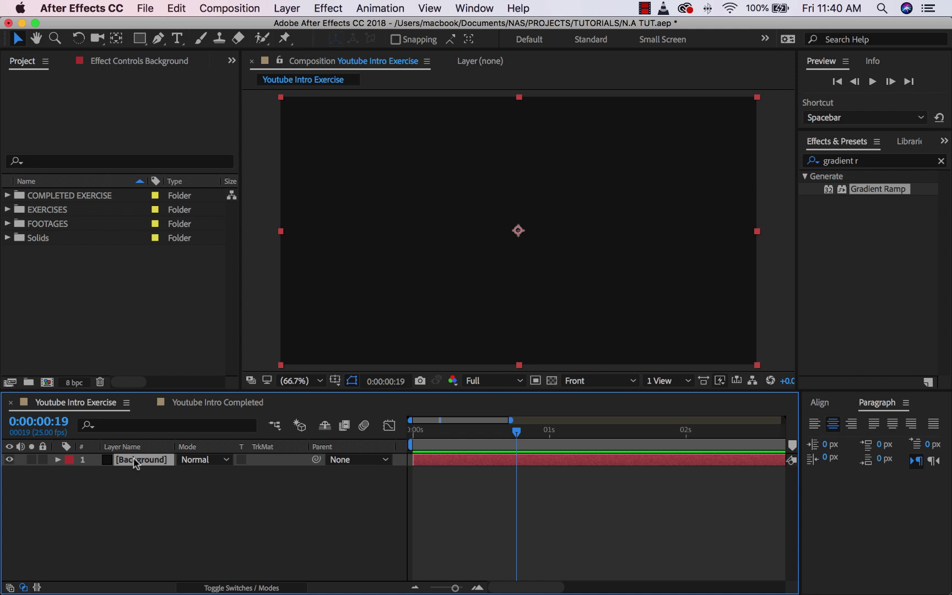
pyautogui.click(42, 459)
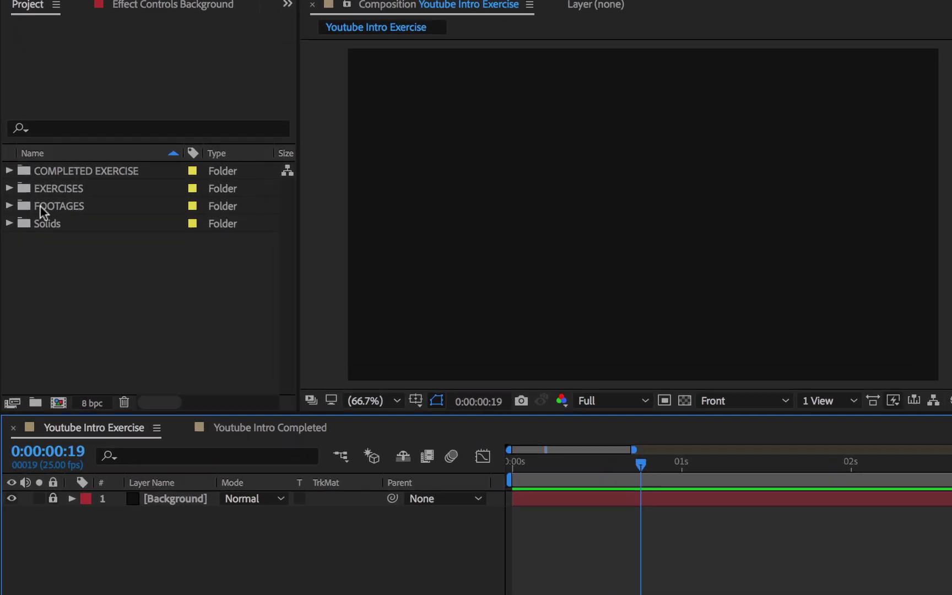
pyautogui.click(7, 223)
pyautogui.click(11, 188)
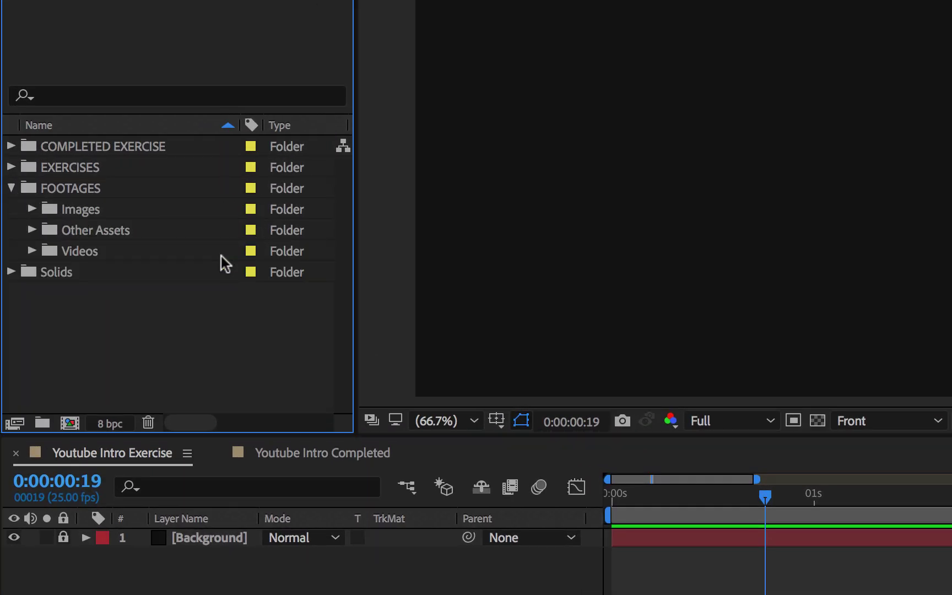
pyautogui.click(32, 210)
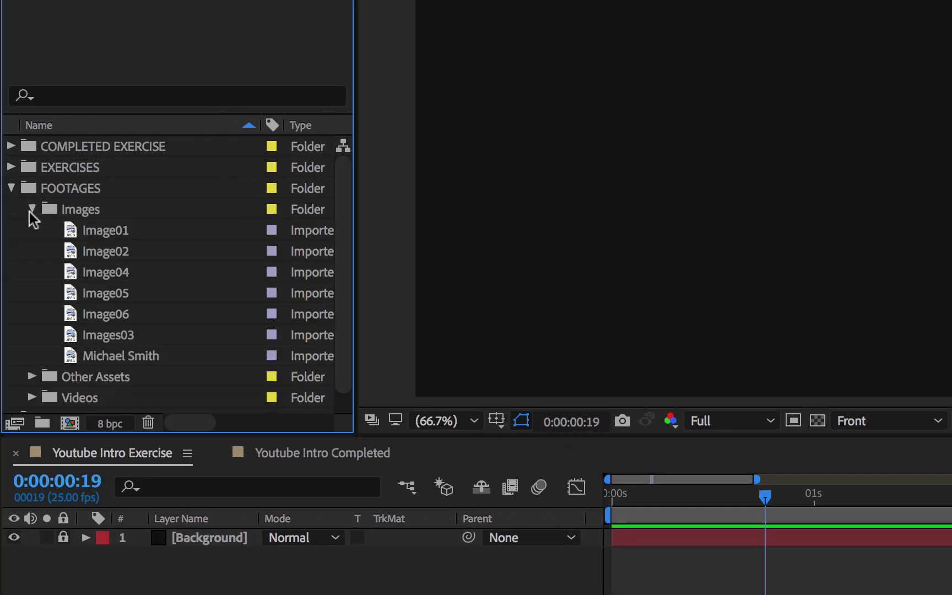
pyautogui.click(119, 358)
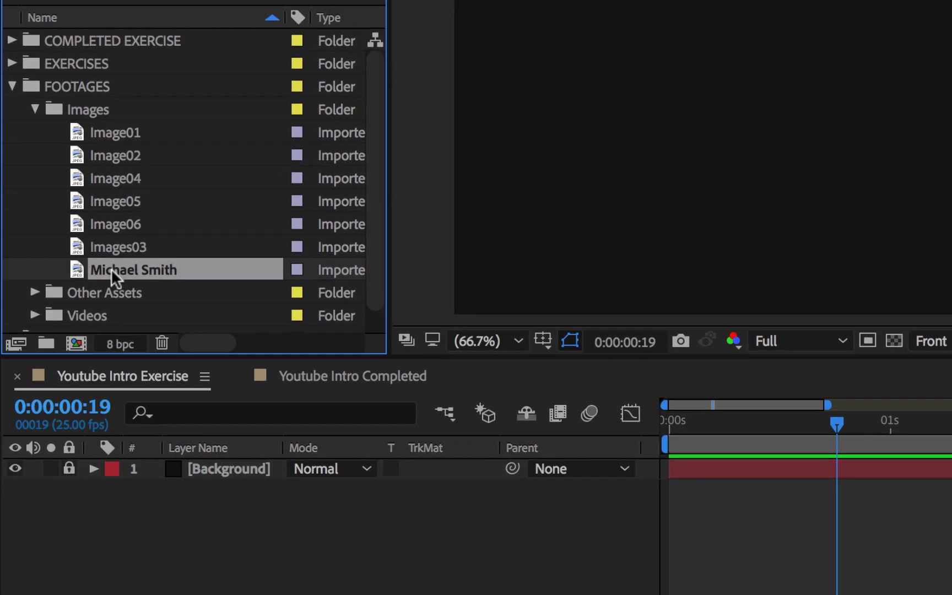
pyautogui.moveTo(101, 357); pyautogui.dragTo(193, 526)
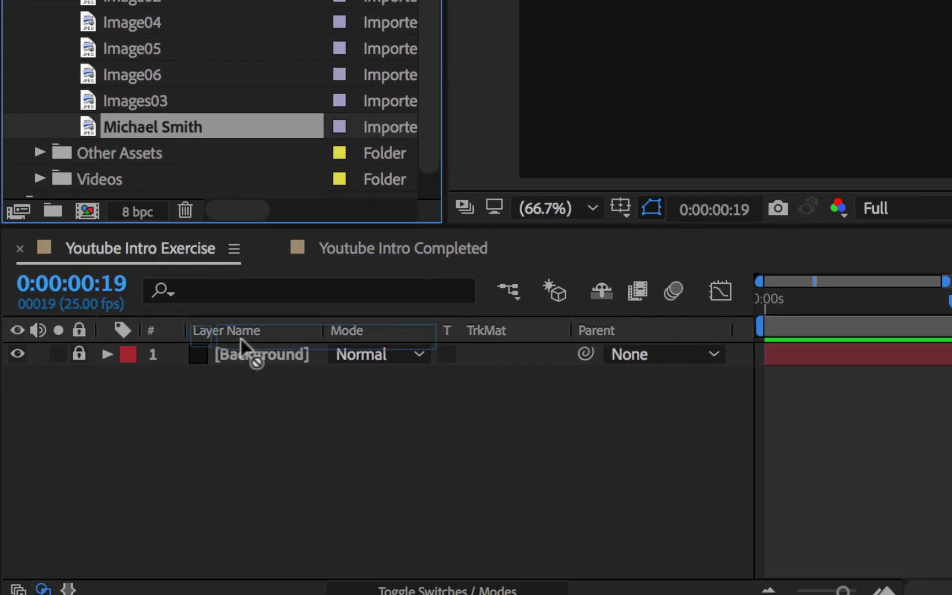
pyautogui.moveTo(240, 340); pyautogui.dragTo(242, 344)
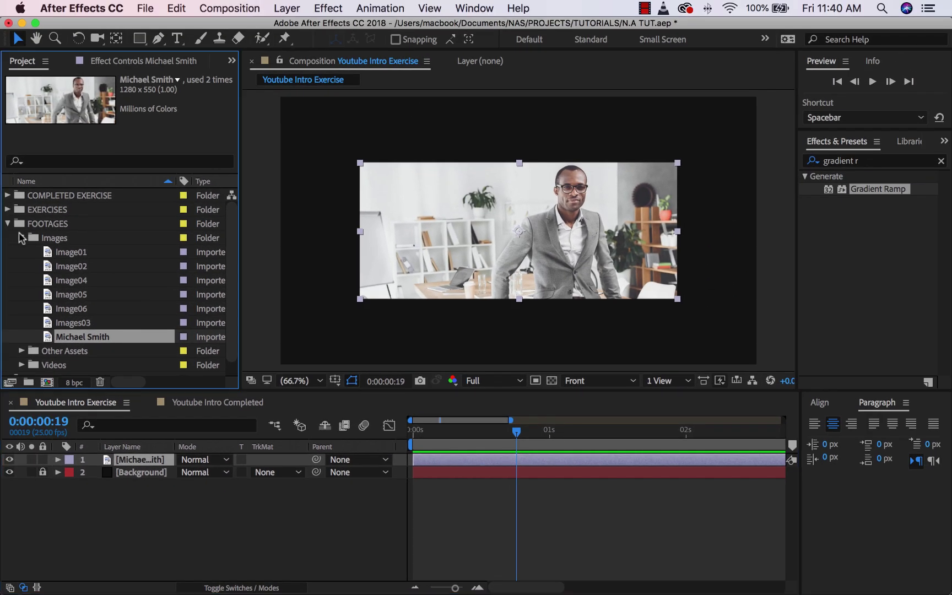
pyautogui.click(19, 237)
pyautogui.click(8, 224)
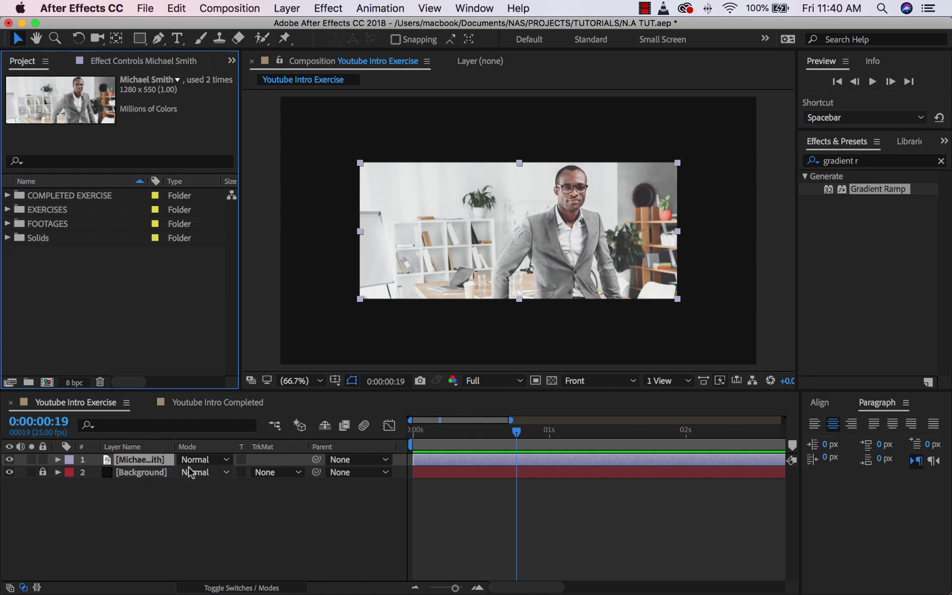
# - Scale the photo layer up to 137% and deselect it
pyautogui.click(140, 462)
pyautogui.press('s')
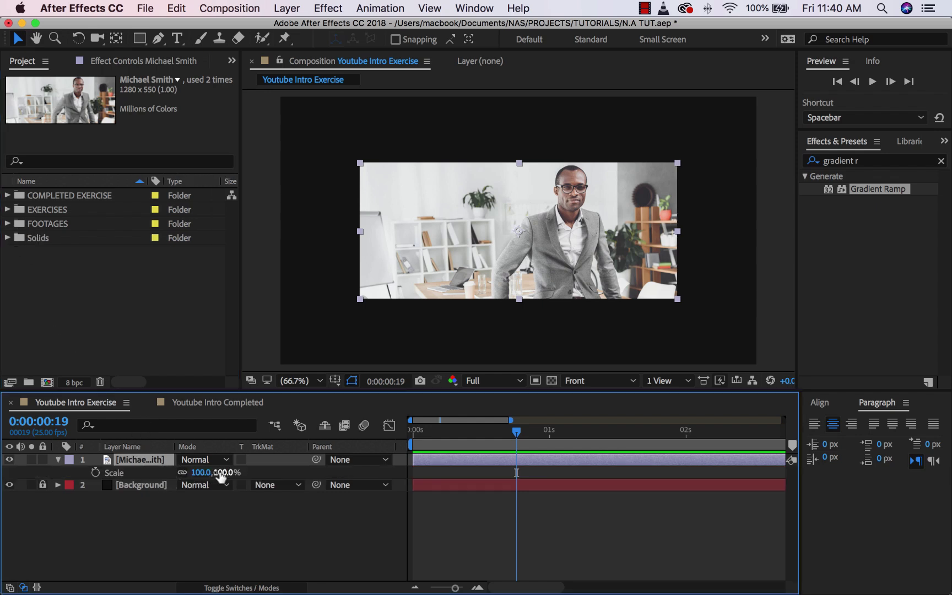
pyautogui.moveTo(219, 474); pyautogui.dragTo(249, 471)
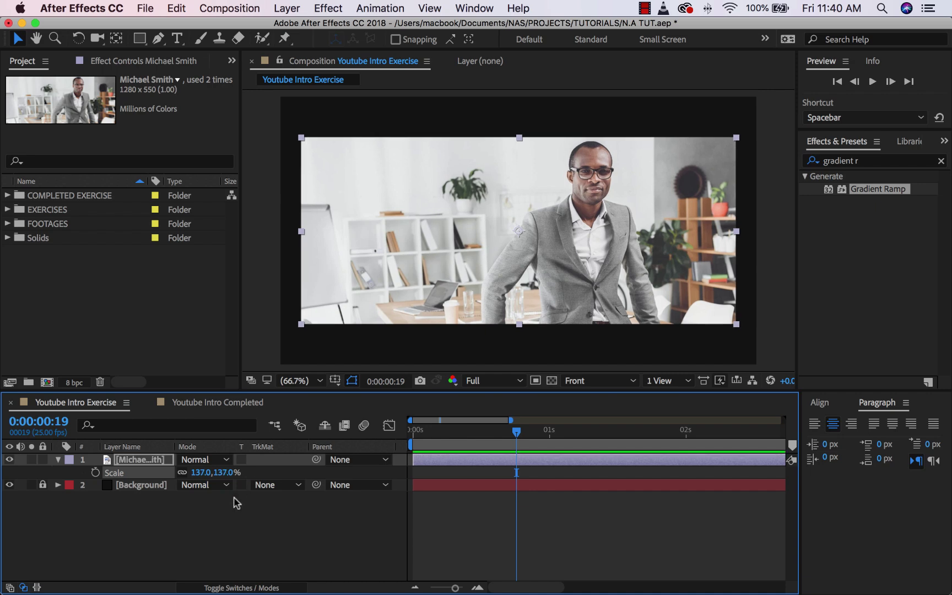
pyautogui.click(250, 496)
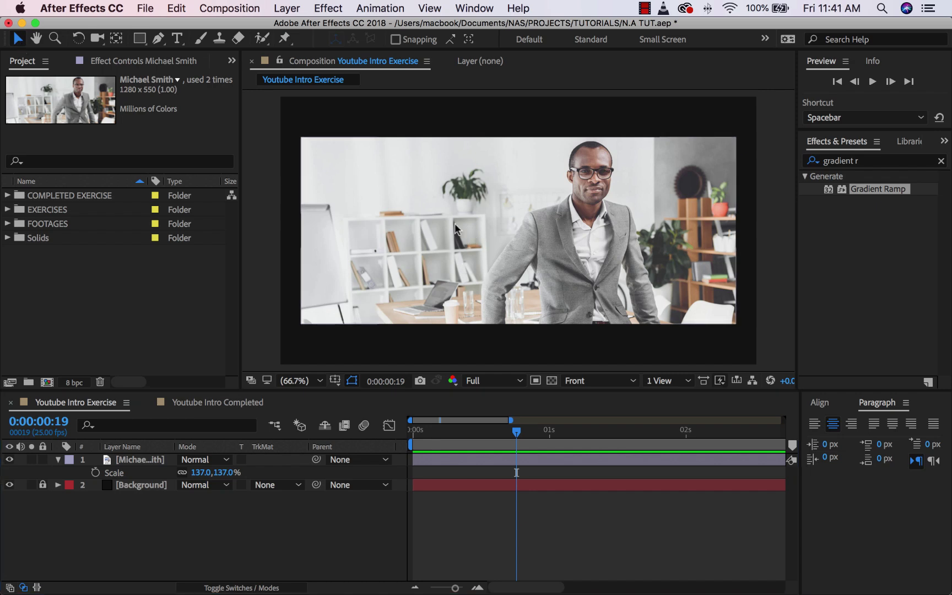
# - With no layer selected, draw a small dark green rectangle over the photo as a shape layer, and delete that layer
pyautogui.click(155, 523)
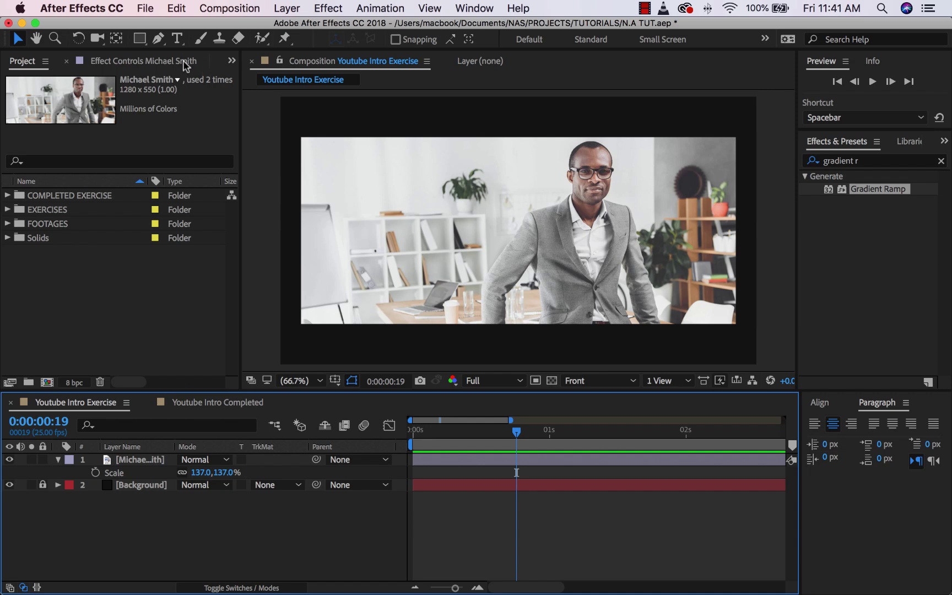
pyautogui.click(140, 38)
pyautogui.click(412, 180)
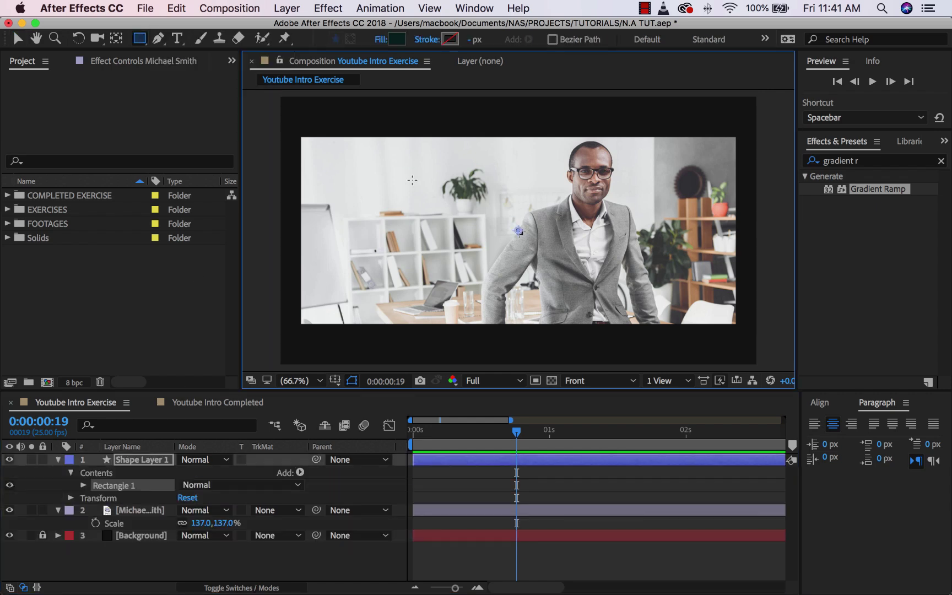
pyautogui.moveTo(412, 180); pyautogui.dragTo(485, 245)
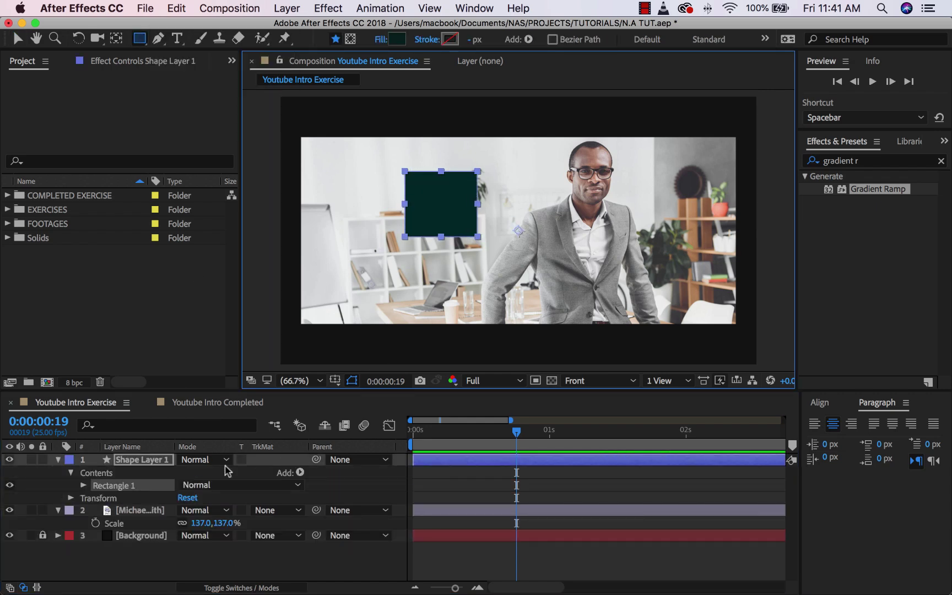
pyautogui.click(163, 461)
pyautogui.press('Delete')
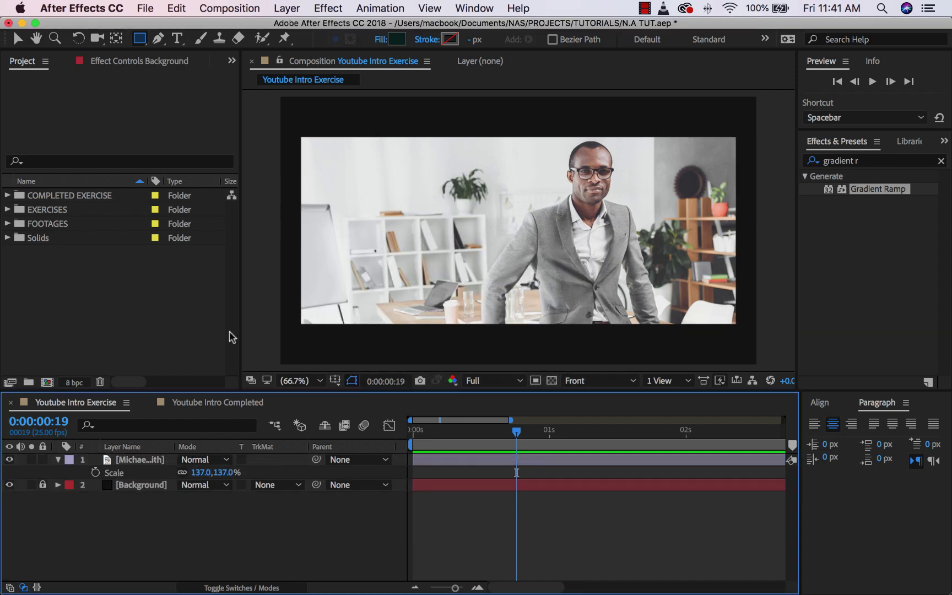
# - Draw a rectangular mask over the man on the photo layer and set the mask's mode to Subtract
pyautogui.click(138, 461)
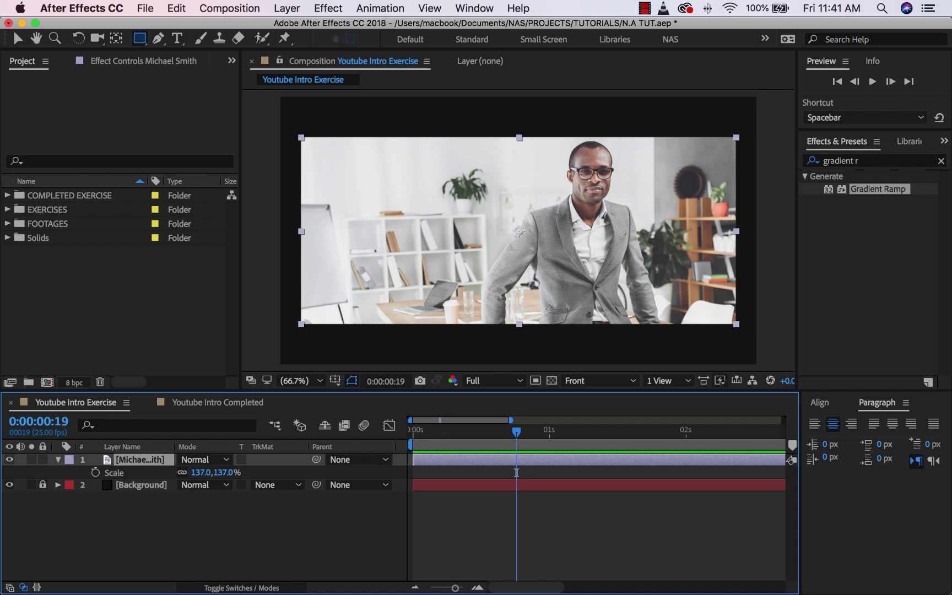
pyautogui.moveTo(490, 172)
pyautogui.mouseDown()
pyautogui.moveTo(580, 266)
pyautogui.moveTo(687, 288)
pyautogui.moveTo(682, 279)
pyautogui.moveTo(688, 303)
pyautogui.moveTo(663, 306)
pyautogui.moveTo(658, 284)
pyautogui.moveTo(667, 308)
pyautogui.moveTo(662, 294)
pyautogui.mouseUp()
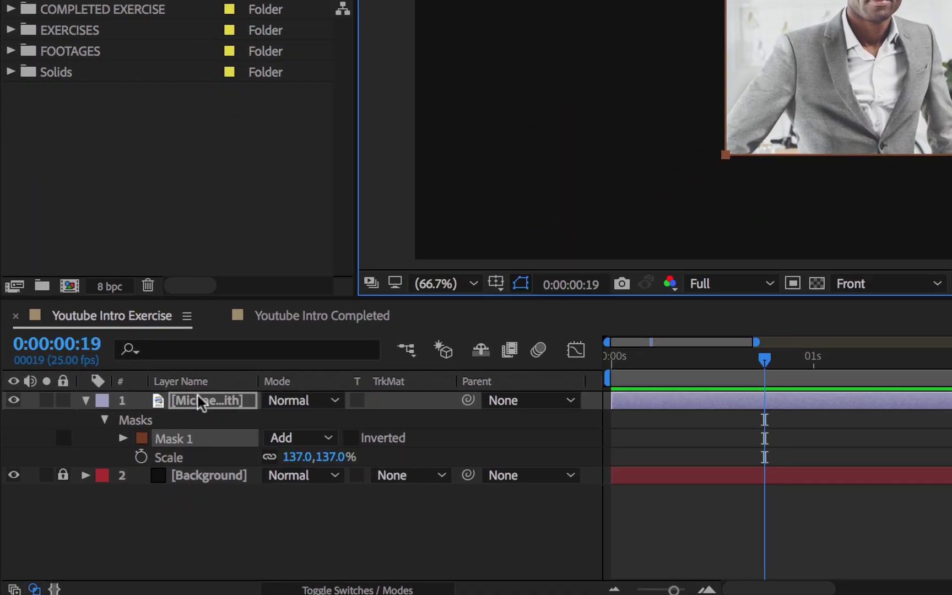
pyautogui.click(135, 458)
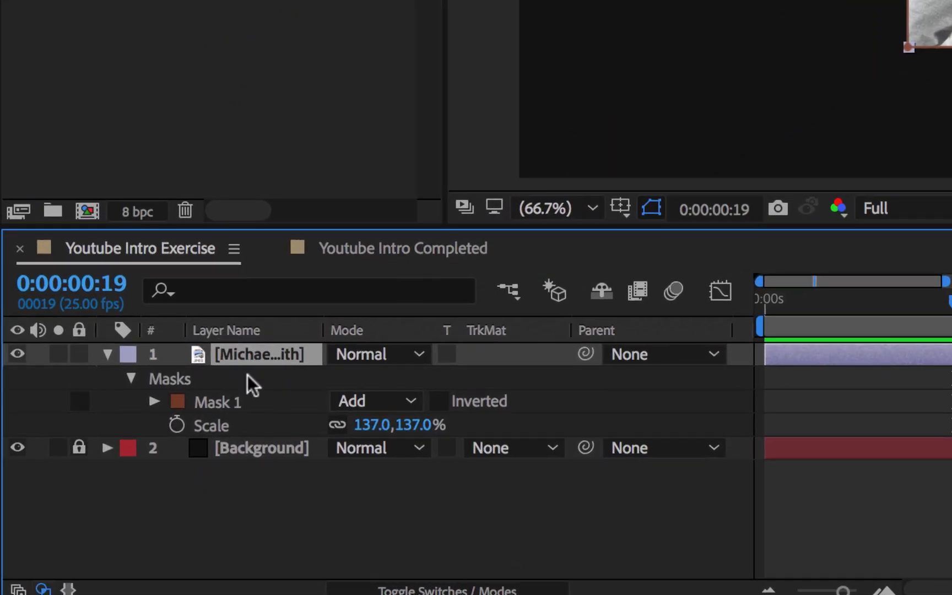
pyautogui.click(217, 402)
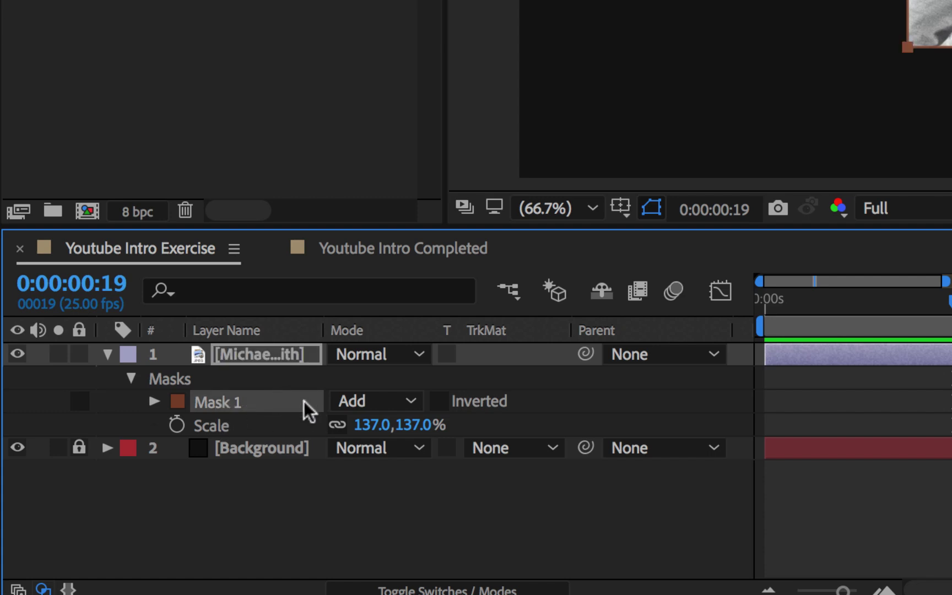
pyautogui.click(357, 400)
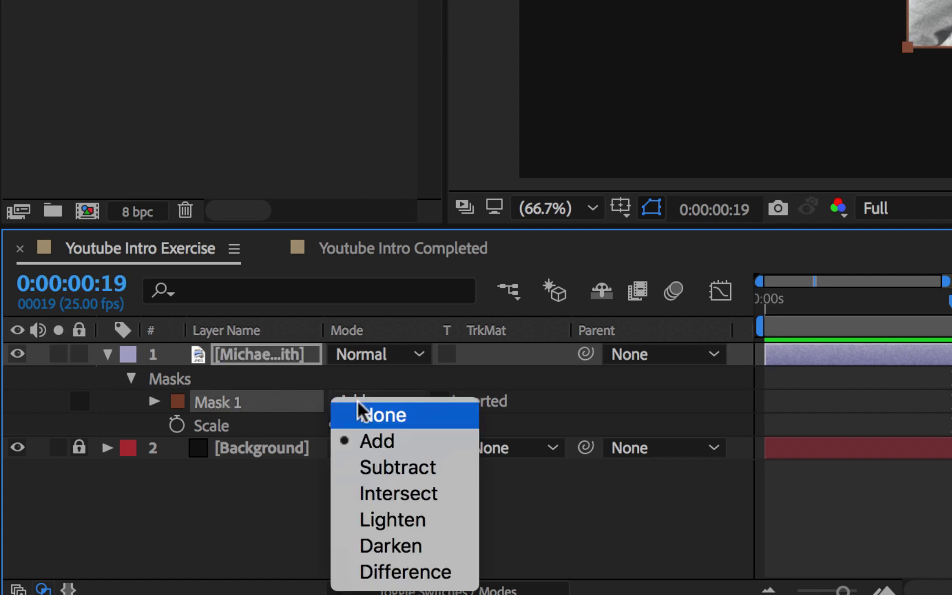
pyautogui.click(396, 464)
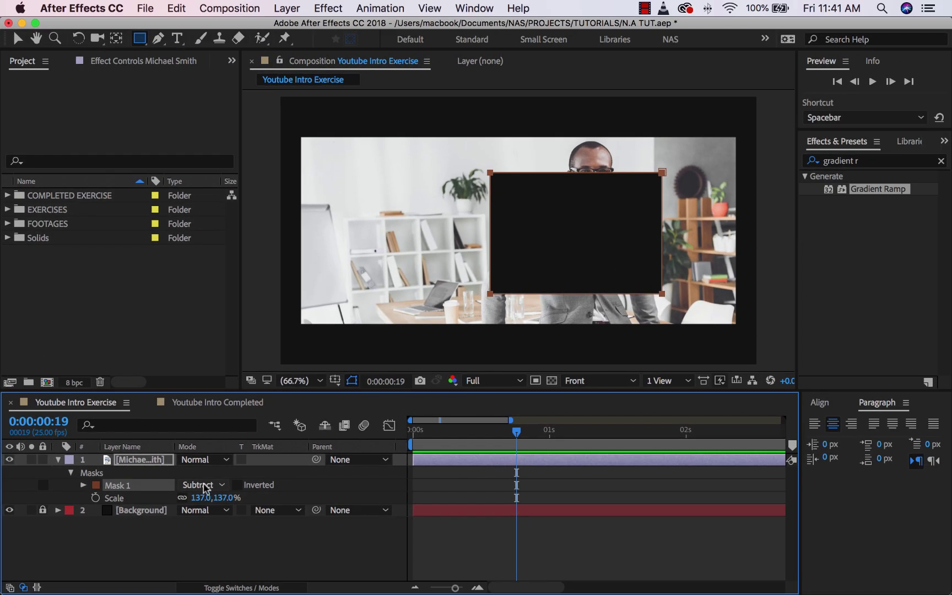
# - Set the photo's mask mode back to Add and delete the mask
pyautogui.click(205, 486)
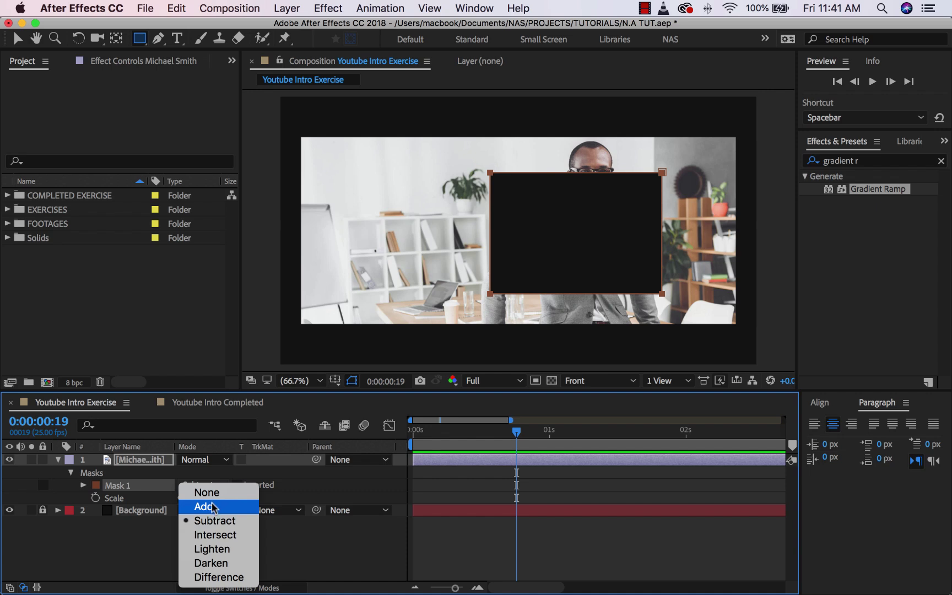
pyautogui.click(213, 508)
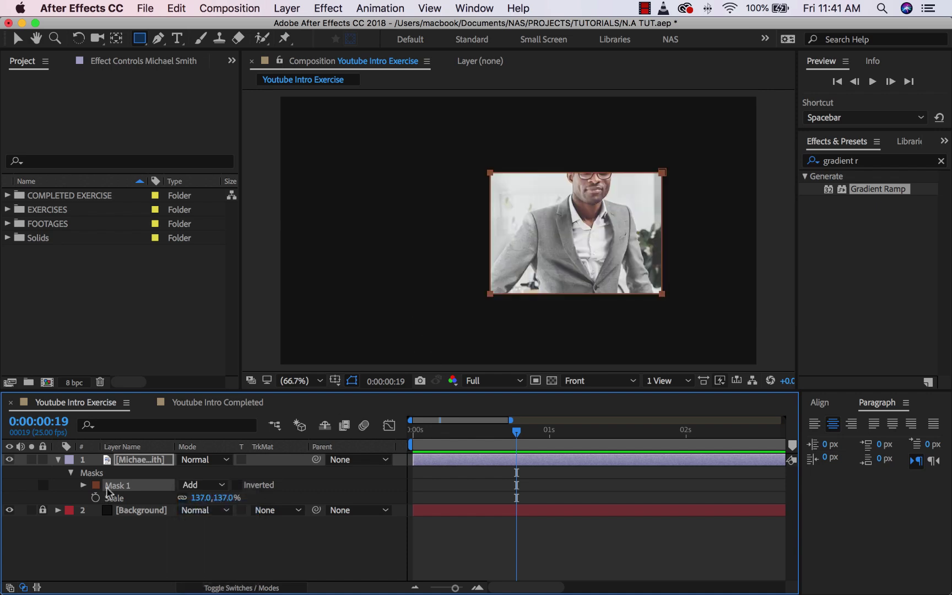
pyautogui.press('Delete')
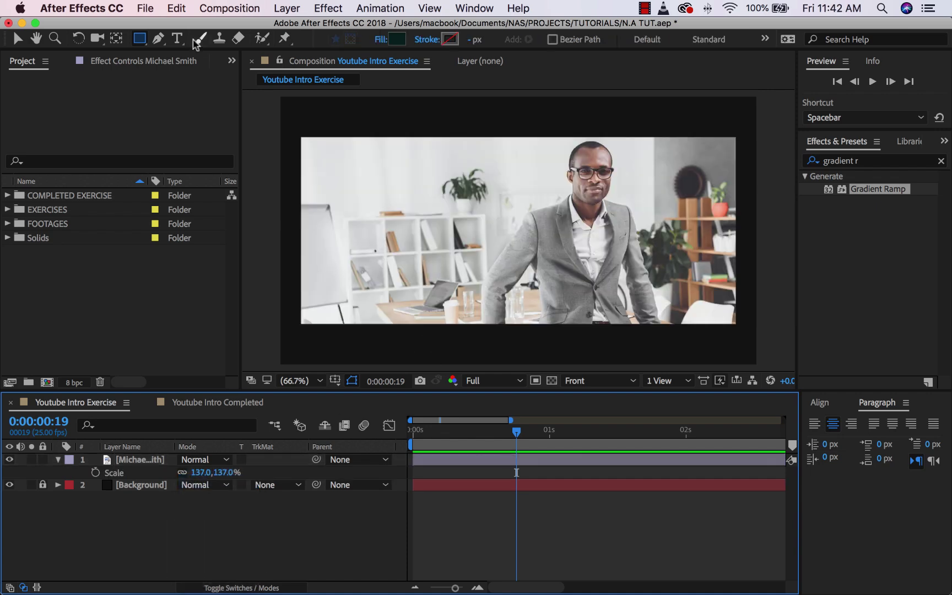
# - Hide the photo layer and, with the Pen tool and no layer selected, set the shape fill color to white (FFFFFF)
pyautogui.click(159, 39)
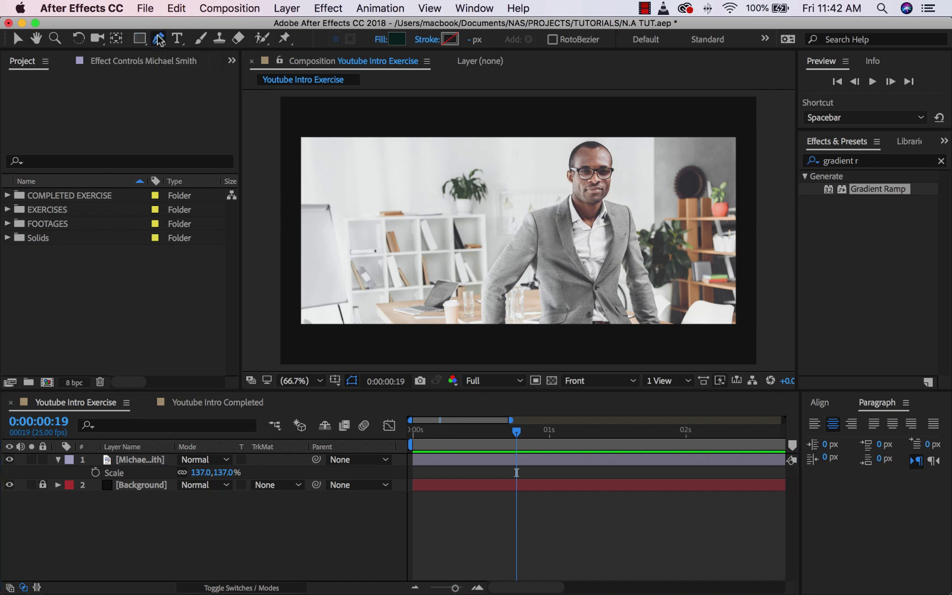
pyautogui.click(153, 532)
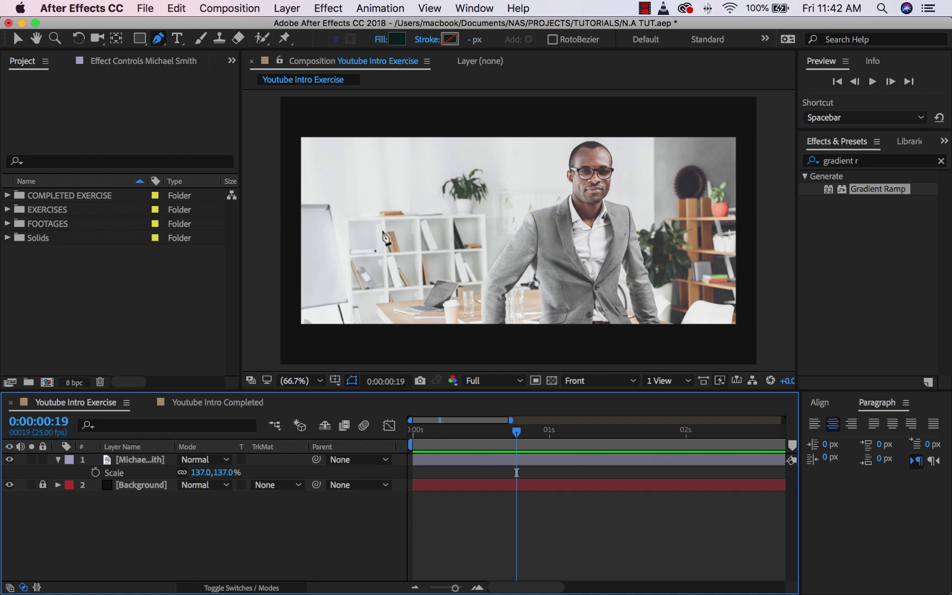
pyautogui.click(10, 459)
pyautogui.click(397, 39)
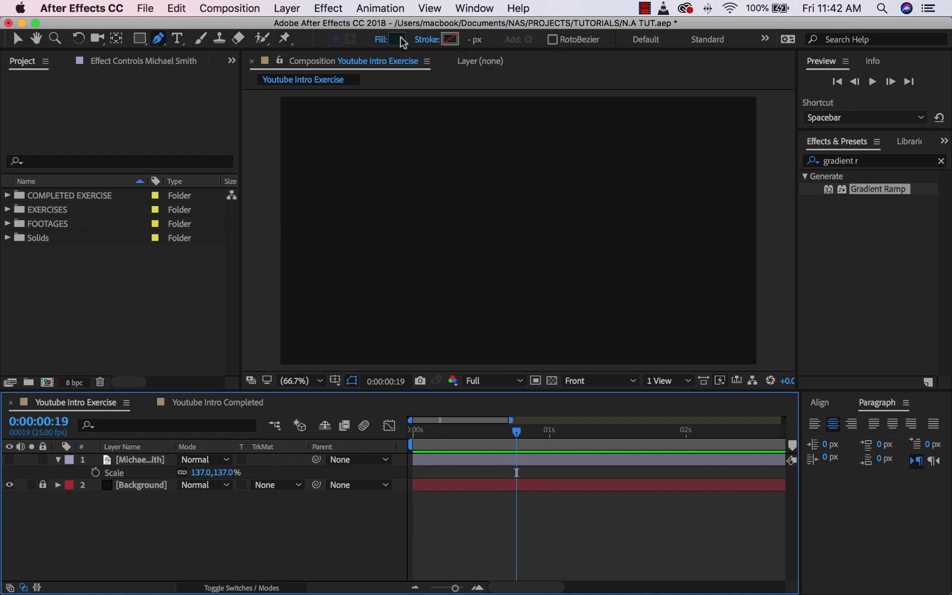
pyautogui.click(473, 123)
pyautogui.moveTo(473, 124); pyautogui.dragTo(472, 122)
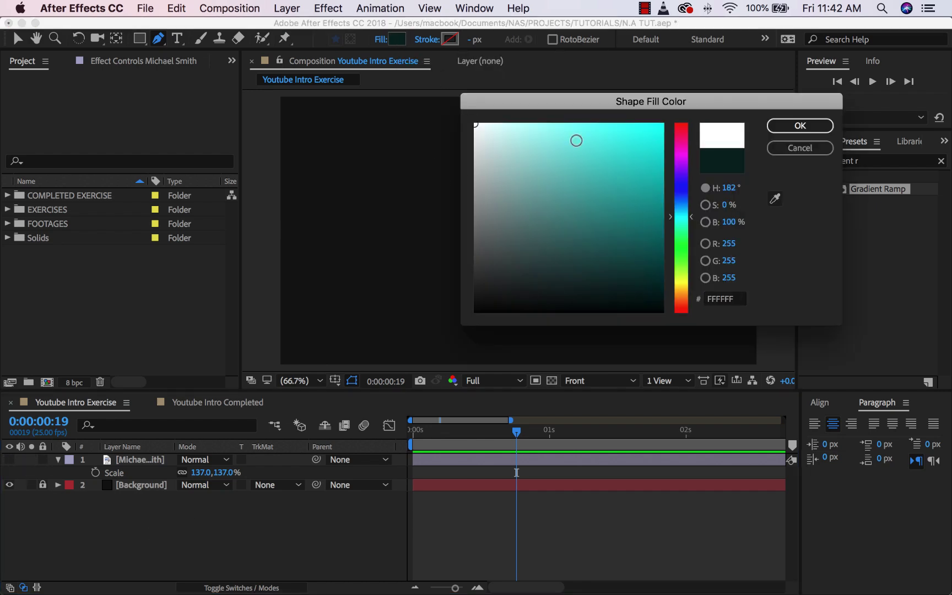
pyautogui.click(800, 126)
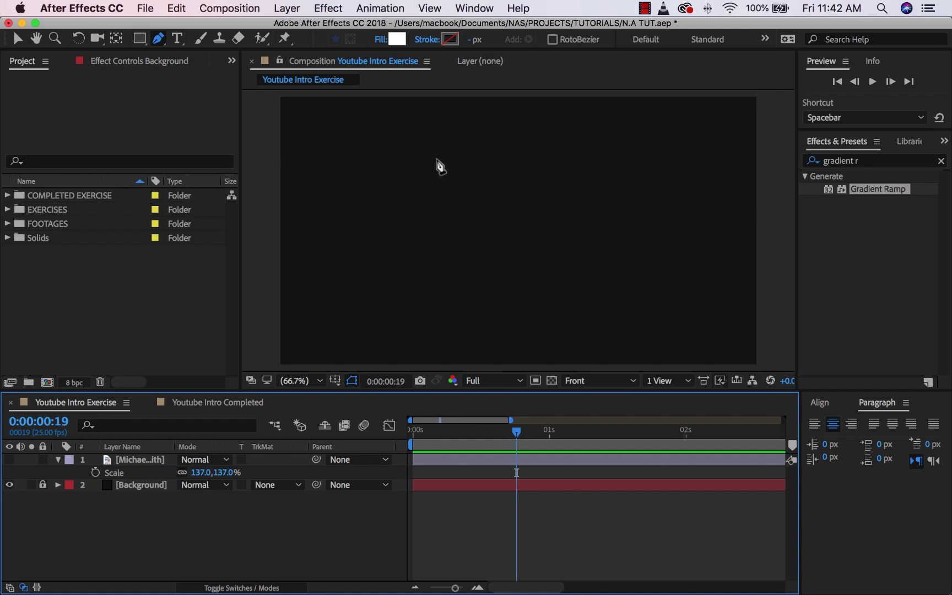
# - Draw a closed, irregular seven-point shape with the Pen tool in the upper middle of the composition, and select its layer with the Selection tool
pyautogui.click(437, 159)
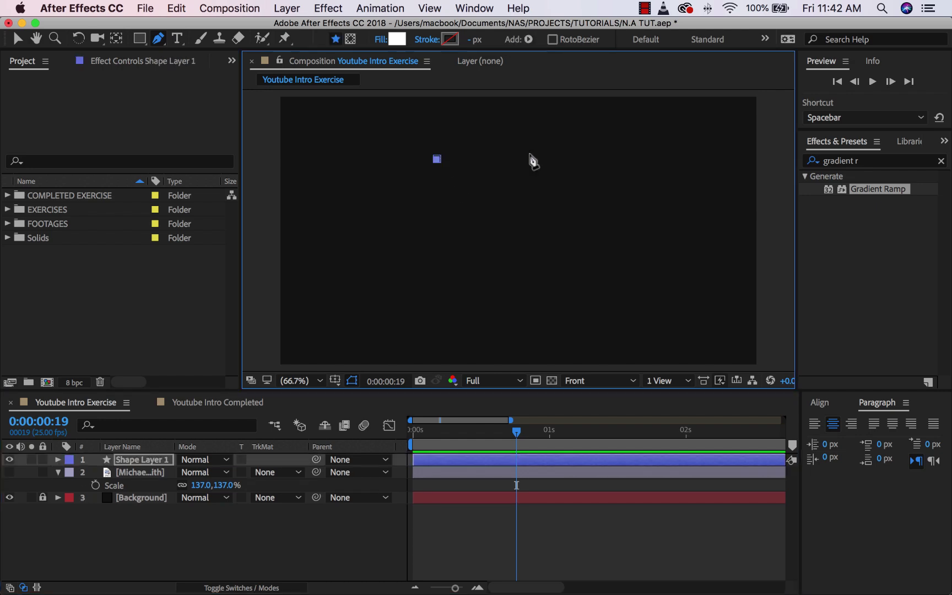
pyautogui.click(610, 158)
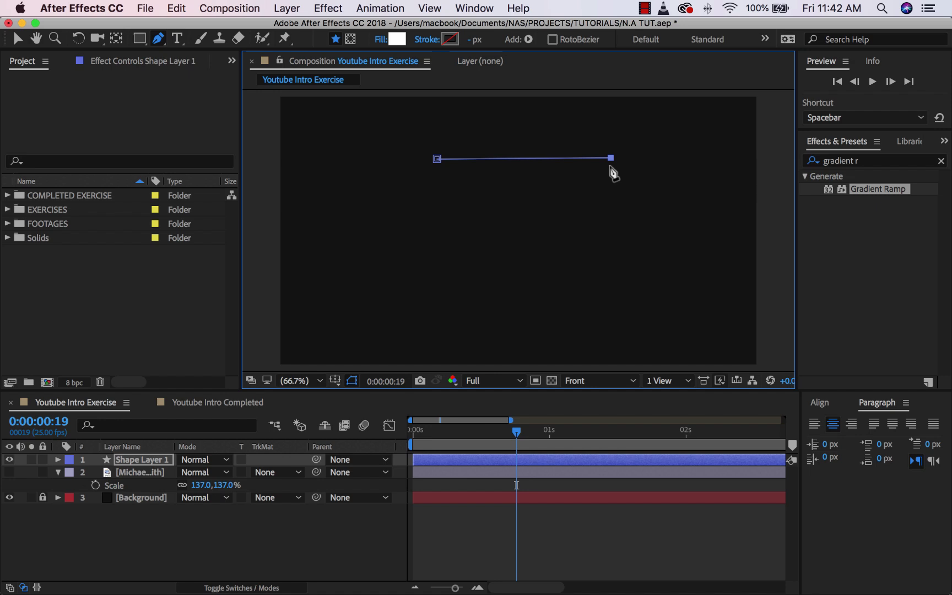
pyautogui.click(605, 236)
pyautogui.click(445, 266)
pyautogui.click(354, 192)
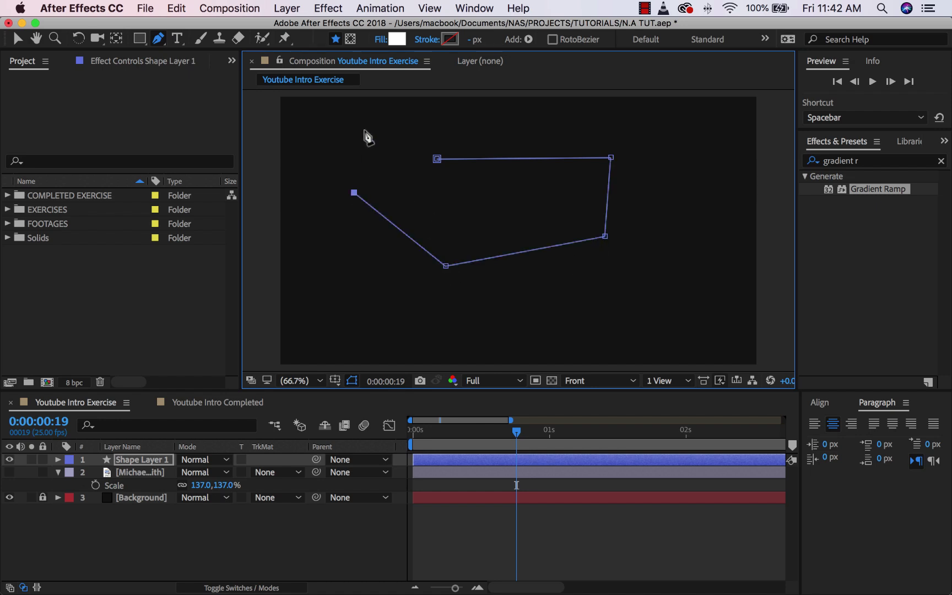
pyautogui.click(369, 114)
pyautogui.click(491, 119)
pyautogui.click(437, 160)
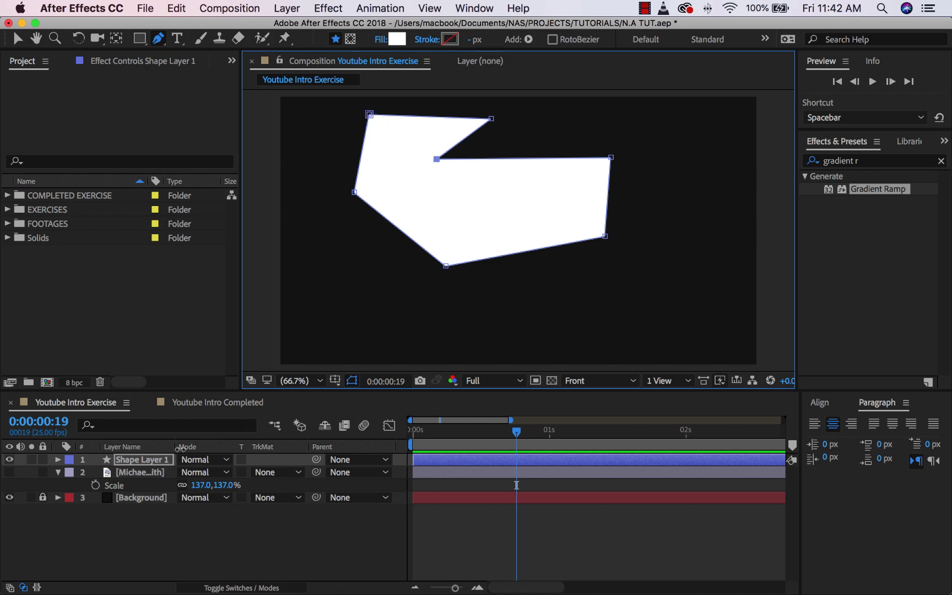
pyautogui.click(145, 462)
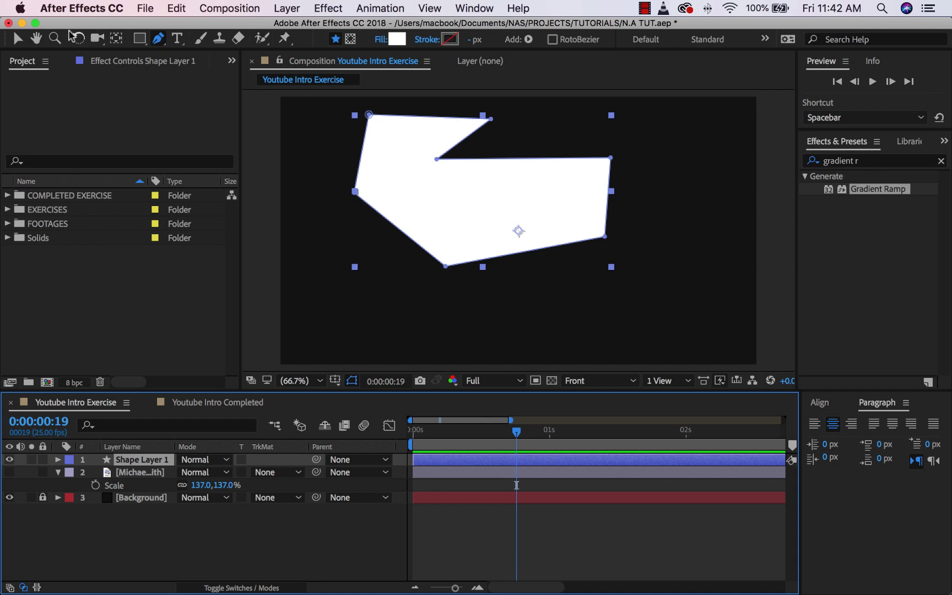
pyautogui.click(18, 38)
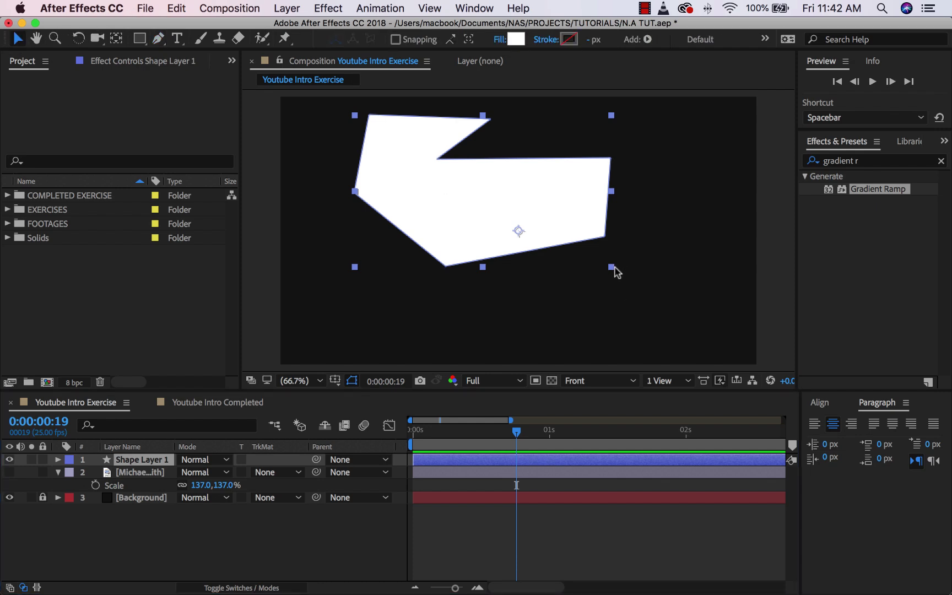
# - Scale down the irregular white shape and move it to the upper-left area of the composition
pyautogui.moveTo(613, 267); pyautogui.dragTo(556, 262)
pyautogui.moveTo(499, 219); pyautogui.dragTo(362, 156)
# - With no layer selected, draw a closed four-point heart with curved lobes using the Pen tool, right of the irregular shape
pyautogui.press('g')
pyautogui.click(161, 537)
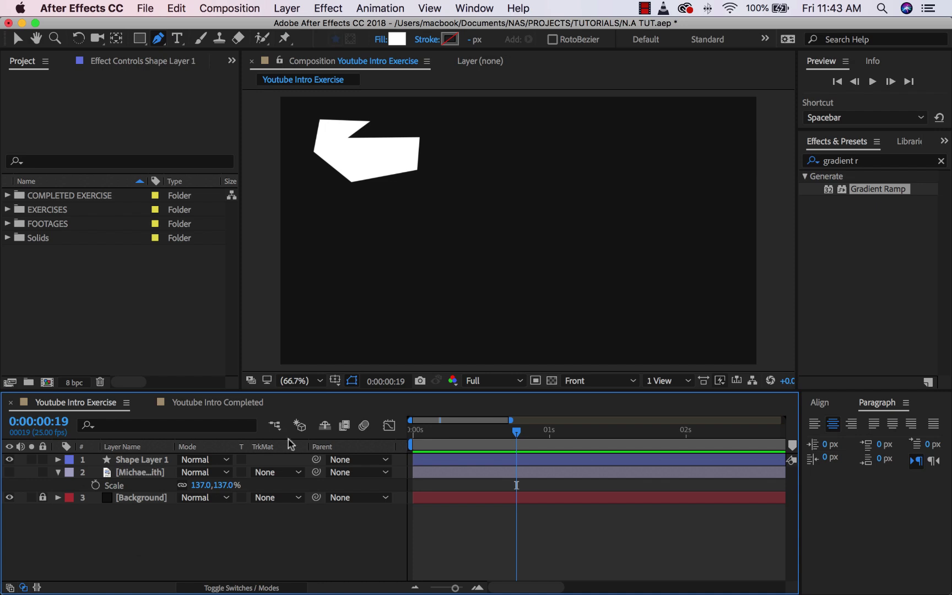
pyautogui.click(557, 216)
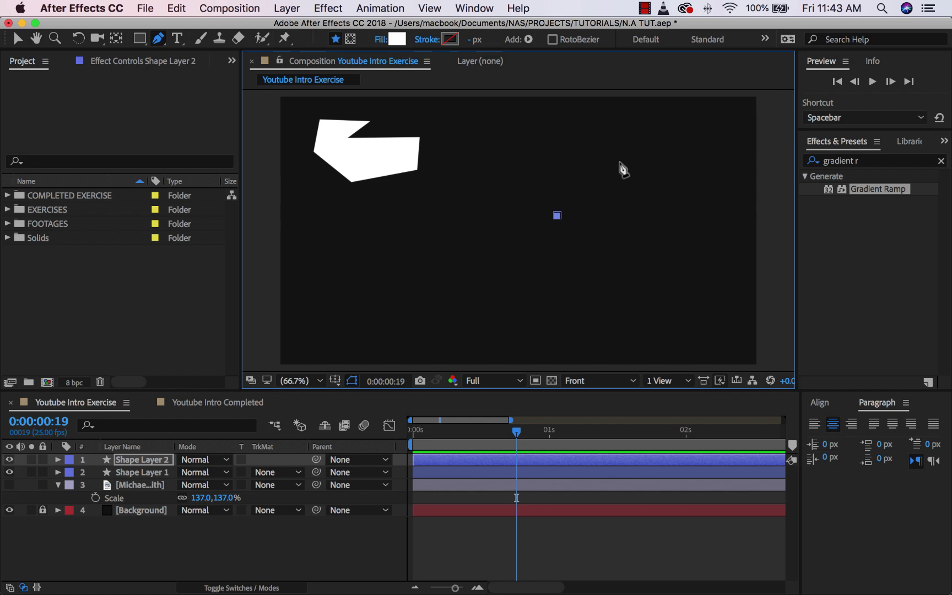
pyautogui.moveTo(620, 168); pyautogui.dragTo(661, 180)
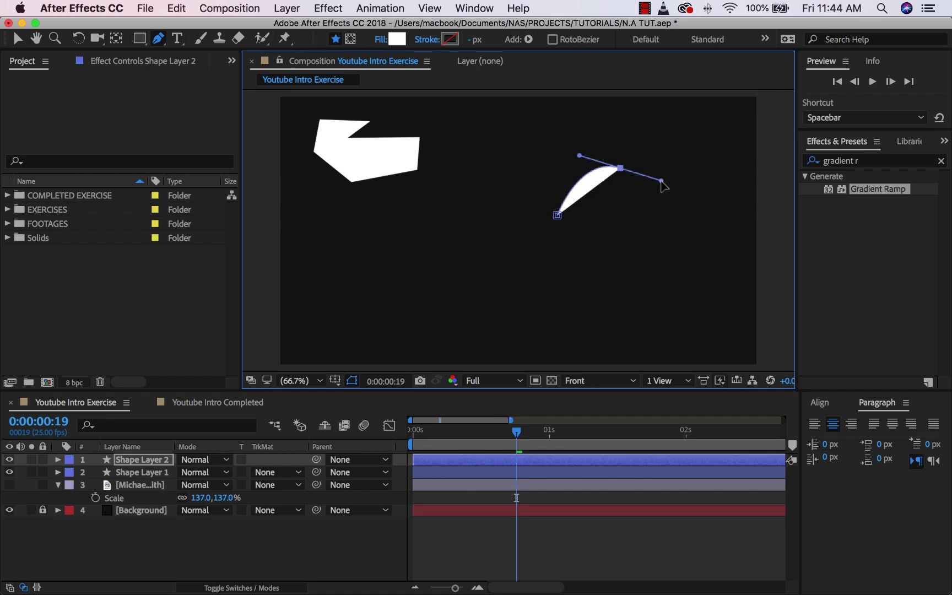
pyautogui.click(566, 298)
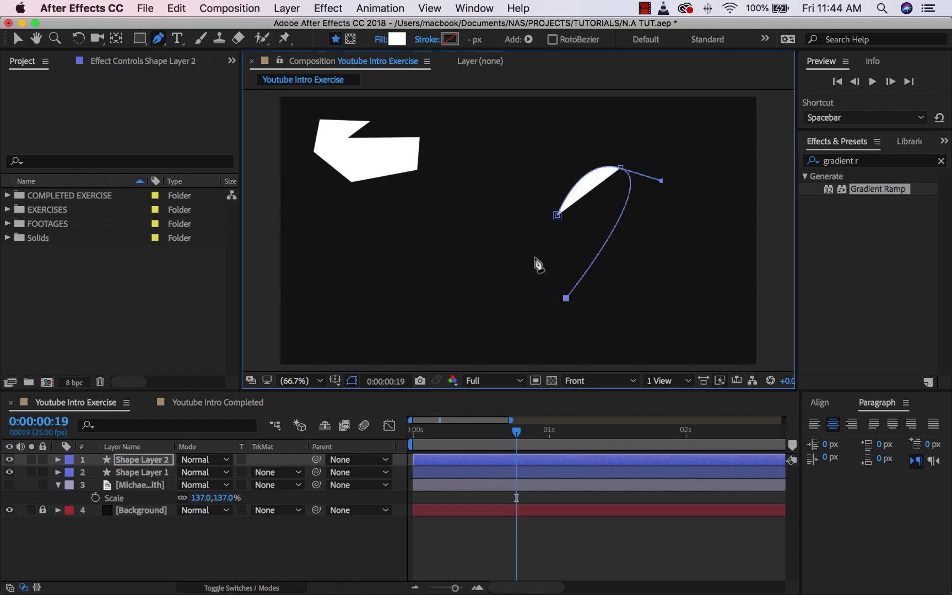
pyautogui.moveTo(482, 178); pyautogui.dragTo(554, 178)
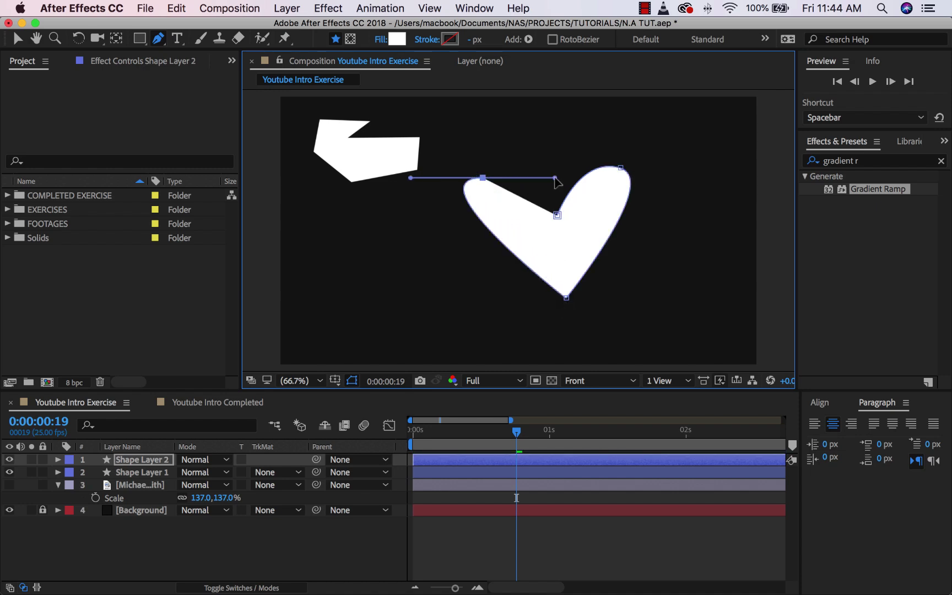
pyautogui.click(557, 214)
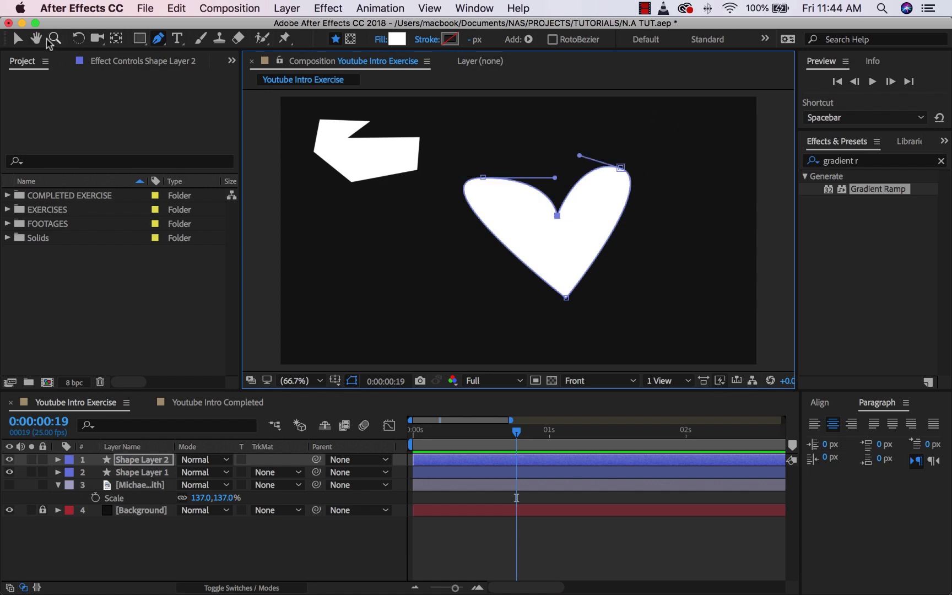
# - Reshape the heart's lobes by adjusting the right lobe's curve handle and moving the left lobe's top point level with the right one
pyautogui.click(18, 40)
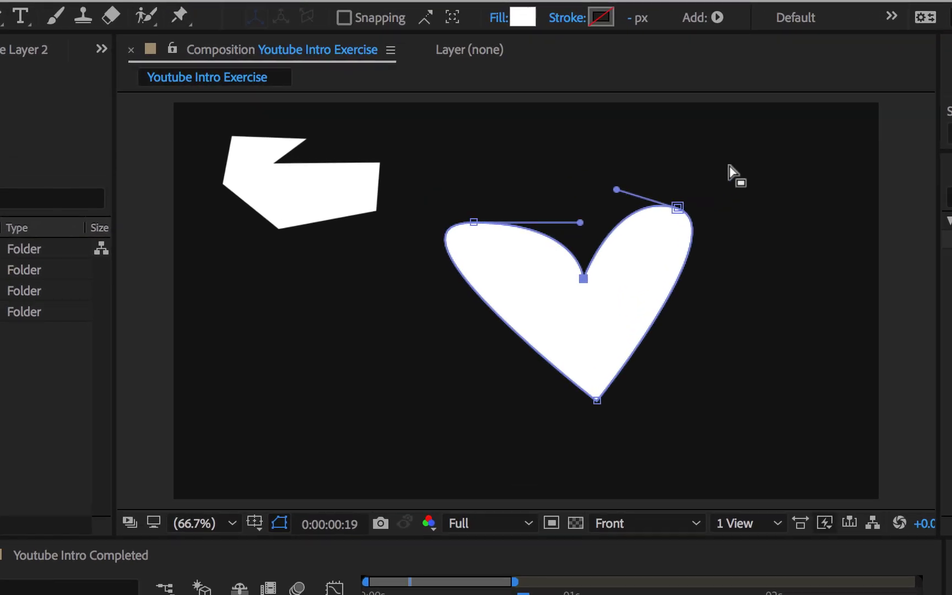
pyautogui.moveTo(729, 165); pyautogui.dragTo(676, 215)
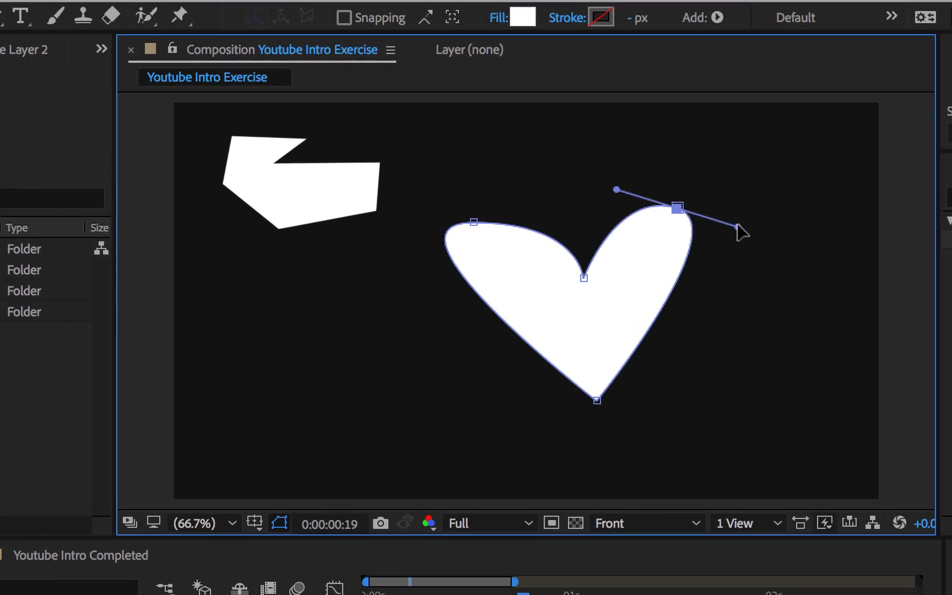
pyautogui.moveTo(738, 226); pyautogui.dragTo(756, 214)
pyautogui.moveTo(506, 176); pyautogui.dragTo(507, 209)
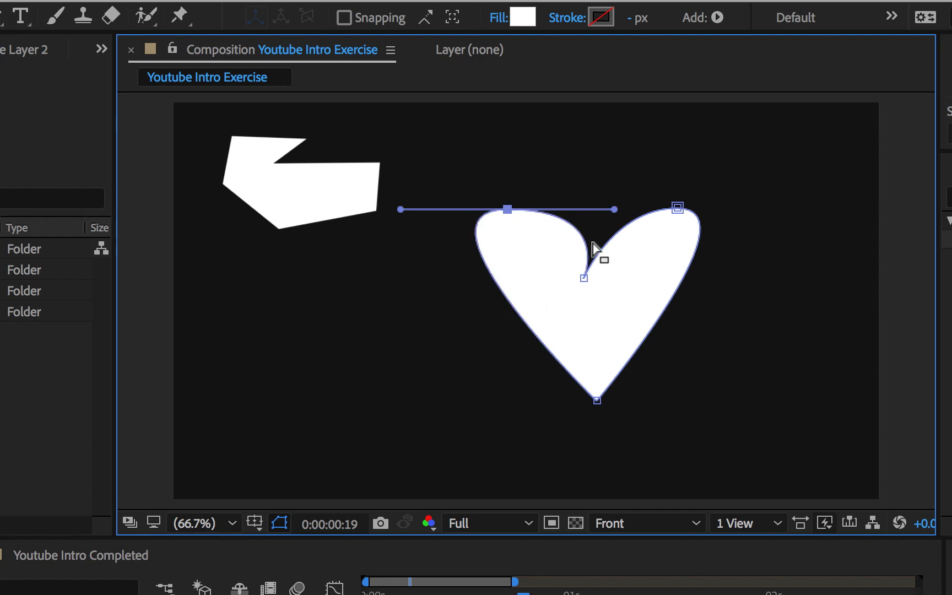
# - Lower the heart's notch point, adjust the two inner curve handles so the lobes look even, and deselect the heart
pyautogui.moveTo(583, 279); pyautogui.dragTo(594, 279)
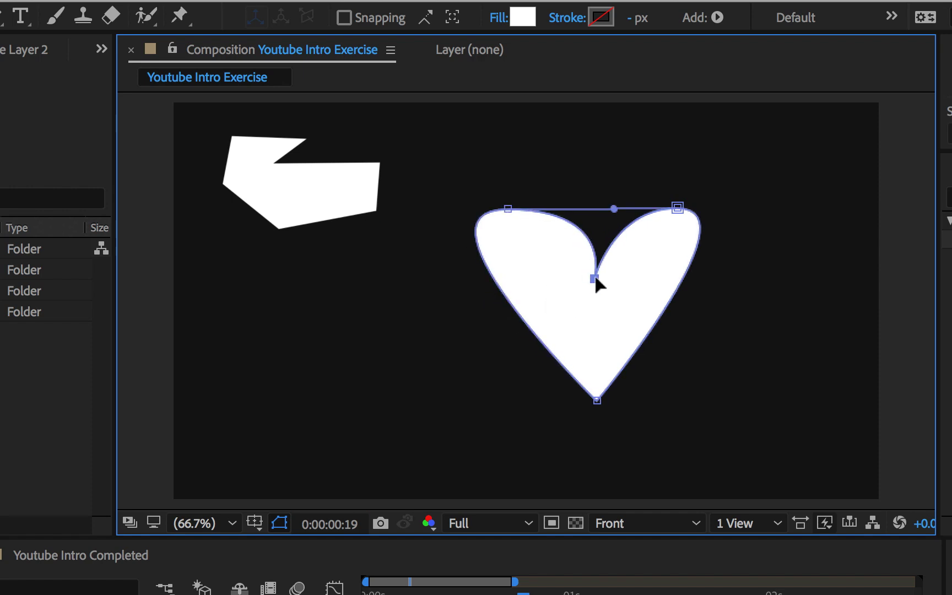
pyautogui.moveTo(605, 207); pyautogui.dragTo(592, 205)
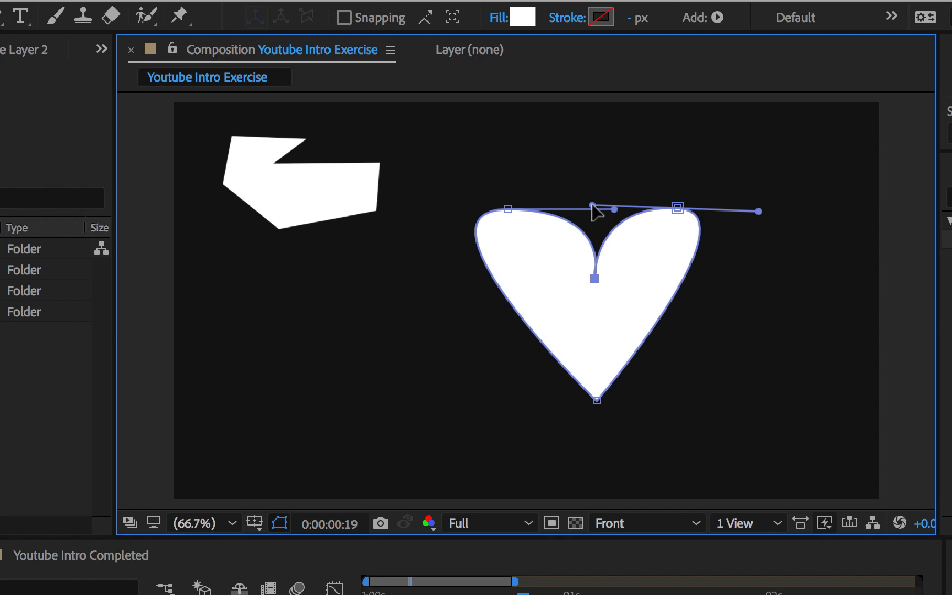
pyautogui.moveTo(593, 277); pyautogui.dragTo(590, 287)
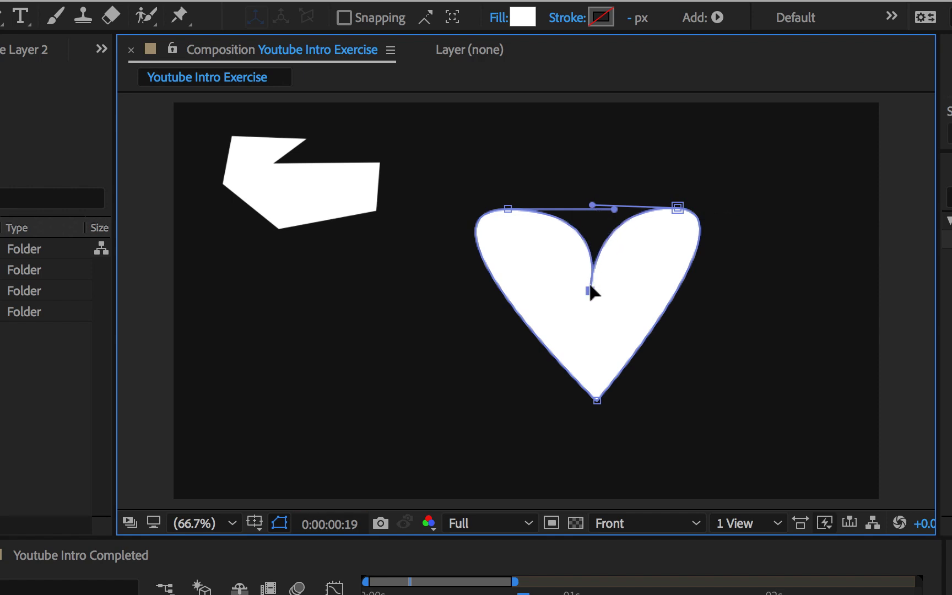
pyautogui.moveTo(613, 209)
pyautogui.mouseDown()
pyautogui.moveTo(591, 210)
pyautogui.moveTo(609, 208)
pyautogui.mouseUp()
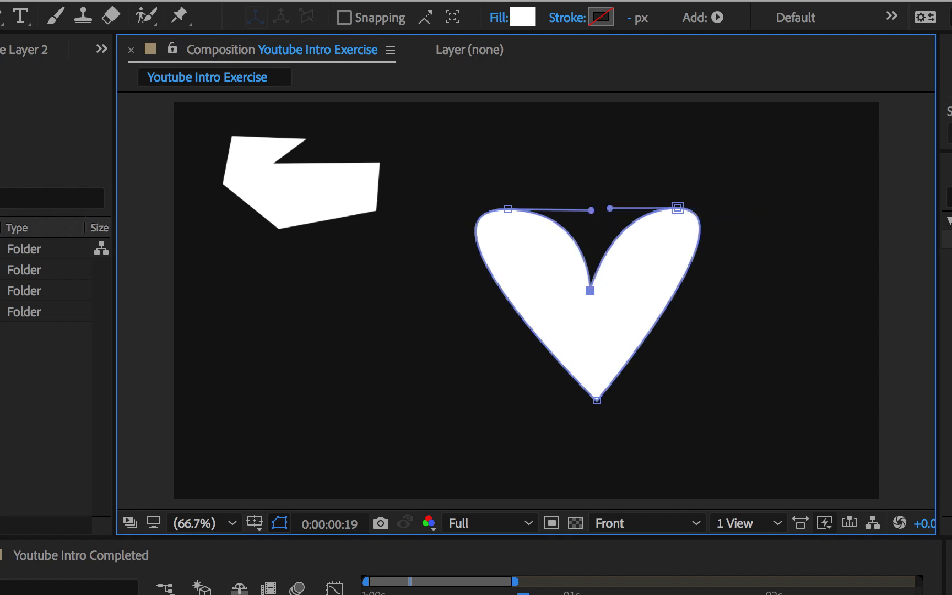
pyautogui.click(302, 593)
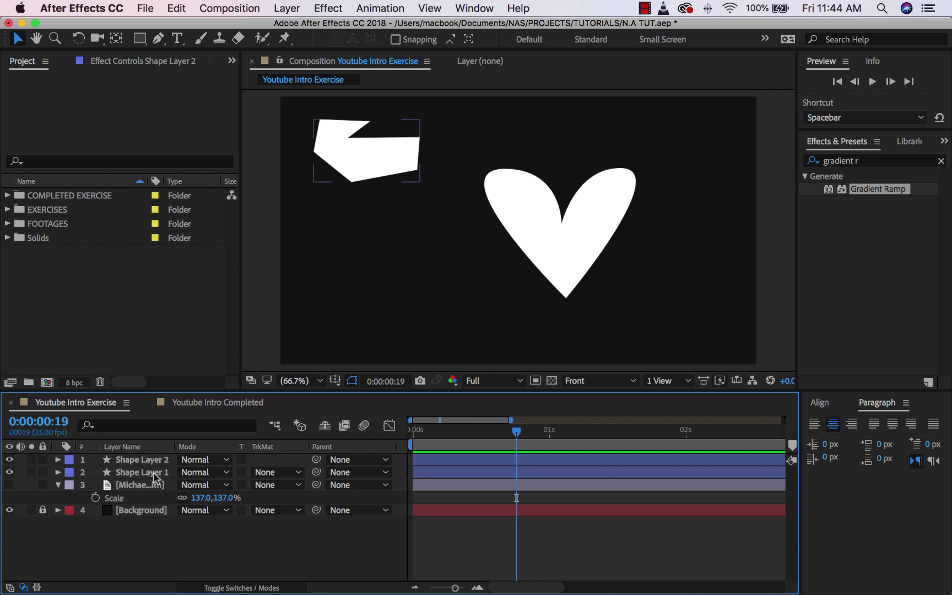
# - Delete both shape layers and make the photo layer visible again
pyautogui.click(153, 472)
pyautogui.keyDown('shift'); pyautogui.click(151, 462); pyautogui.keyUp('shift')
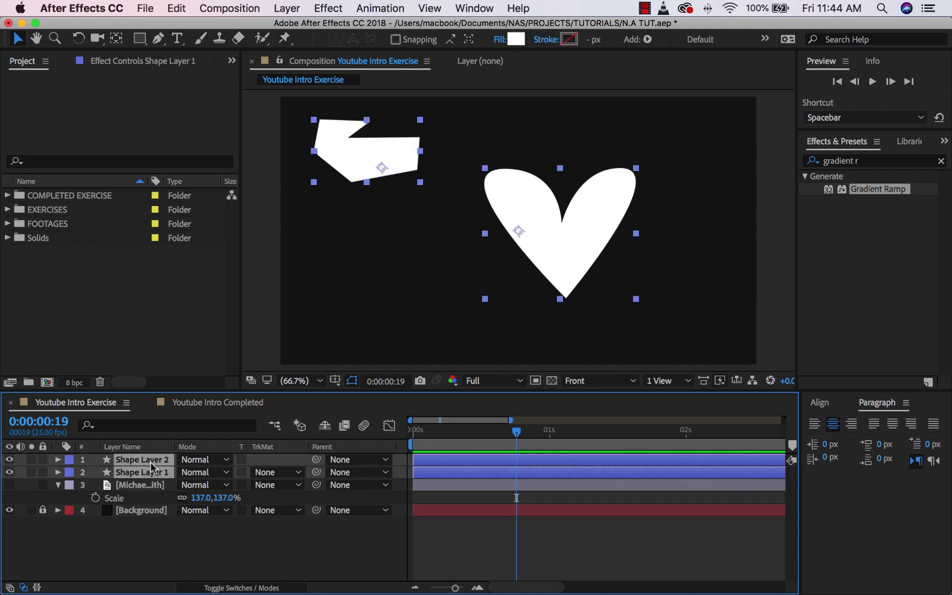
pyautogui.press('Delete')
pyautogui.click(9, 459)
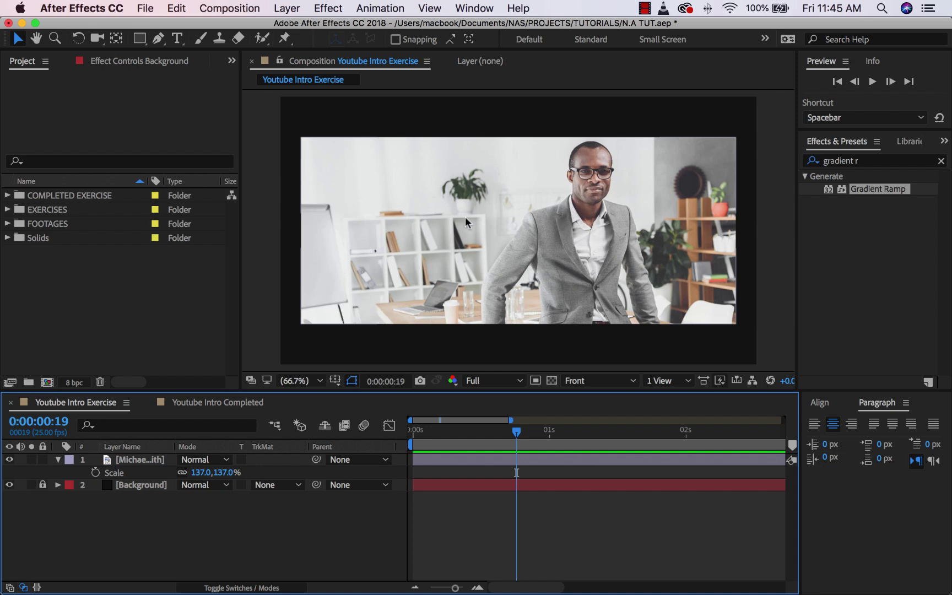
# - Start a Pen tool mask on the photo layer at the photo's bottom edge, following the outside of the man's left-hand sleeve
pyautogui.click(140, 462)
pyautogui.click(158, 38)
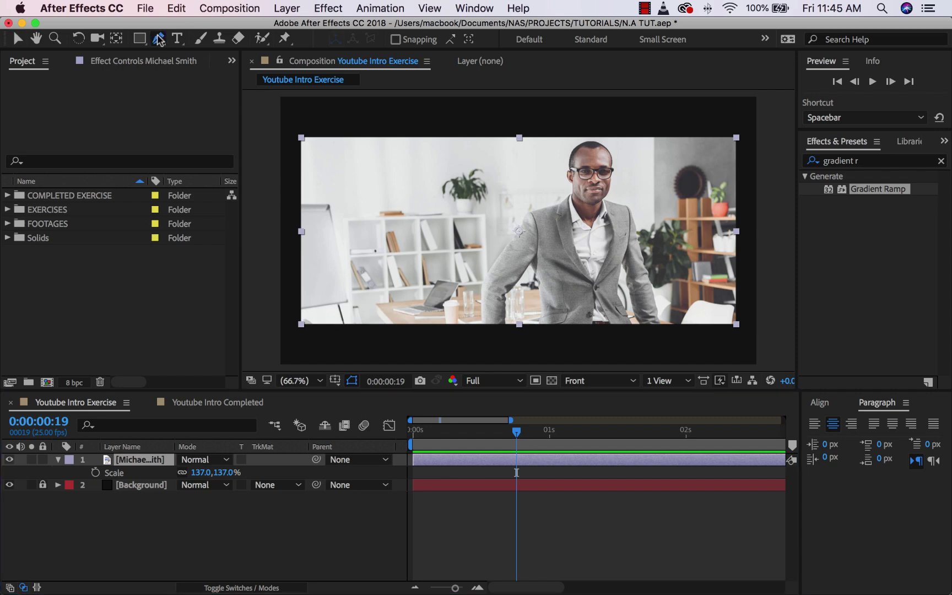
pyautogui.scroll(2, 542, 288)
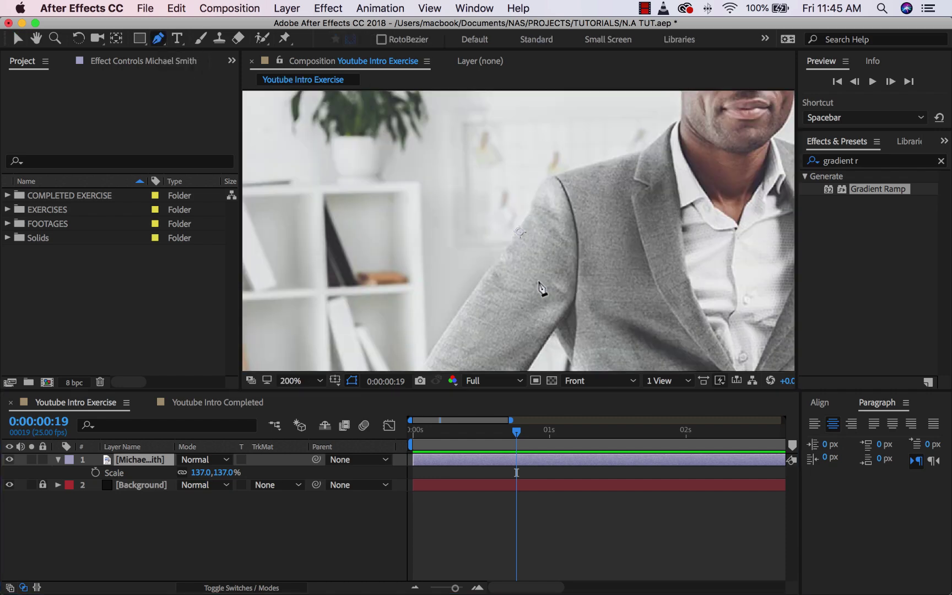
pyautogui.scroll(-1, 544, 291)
pyautogui.scroll(2, 545, 291)
pyautogui.press('space')
pyautogui.moveTo(559, 259); pyautogui.dragTo(537, 91)
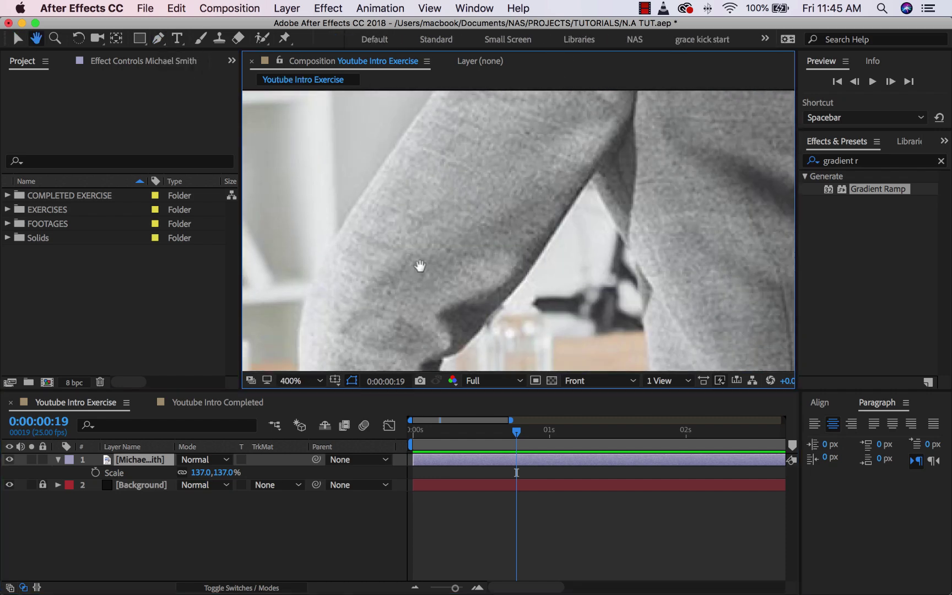
pyautogui.moveTo(421, 265); pyautogui.dragTo(508, 170)
pyautogui.moveTo(457, 303); pyautogui.dragTo(533, 89)
pyautogui.moveTo(504, 206); pyautogui.dragTo(510, 283)
pyautogui.press('g')
pyautogui.moveTo(436, 325); pyautogui.dragTo(437, 314)
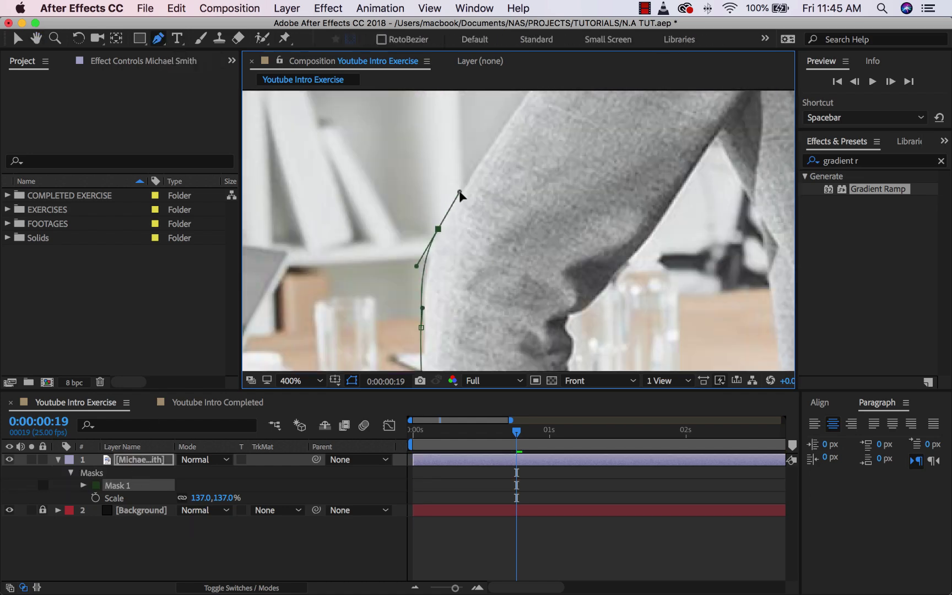
# - Continue the mask with curved points up the sleeve, over the shoulder and around the man's head to his right-hand cheek
pyautogui.moveTo(477, 185); pyautogui.dragTo(506, 223)
pyautogui.moveTo(538, 160); pyautogui.dragTo(543, 141)
pyautogui.moveTo(567, 96); pyautogui.dragTo(382, 355)
pyautogui.moveTo(546, 302); pyautogui.dragTo(538, 336)
pyautogui.click(601, 259)
pyautogui.moveTo(602, 258); pyautogui.dragTo(586, 333)
pyautogui.moveTo(568, 249); pyautogui.dragTo(574, 250)
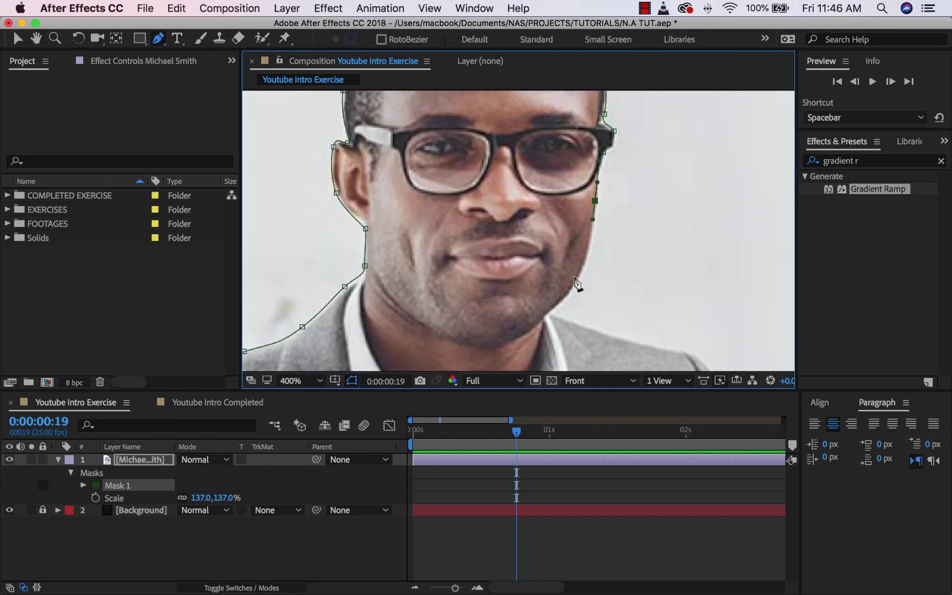
# - Trace the mask down the outside of the right-hand sleeve to the photo's bottom edge and across the bottom of the arm
pyautogui.press('space')
pyautogui.moveTo(633, 361); pyautogui.dragTo(544, 94)
pyautogui.click(602, 154)
pyautogui.moveTo(574, 155); pyautogui.dragTo(581, 182)
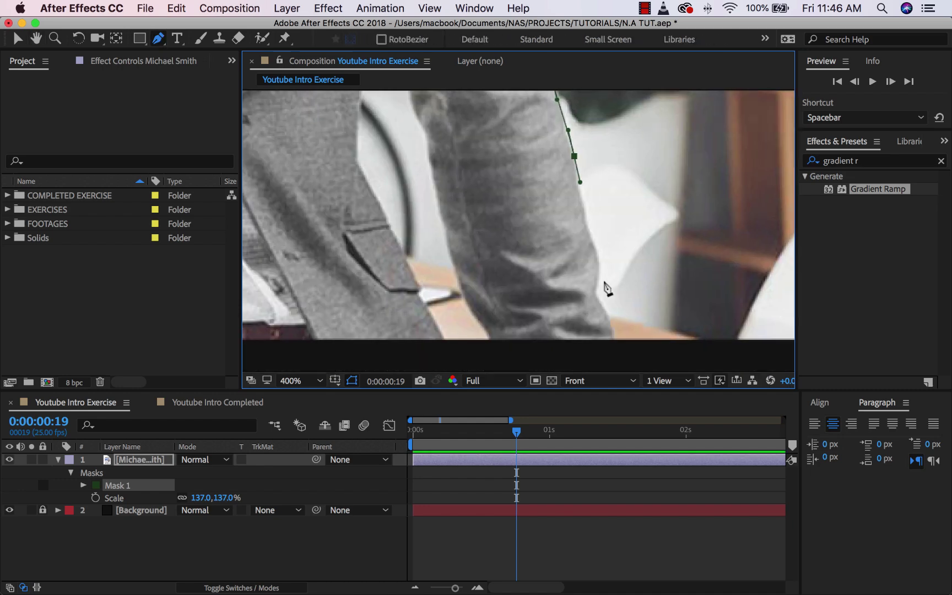
pyautogui.click(598, 251)
pyautogui.click(612, 320)
pyautogui.click(610, 342)
pyautogui.click(487, 340)
# - Trace the mask up the inside of the right-hand sleeve to the armpit and down the jacket's side to its bend
pyautogui.moveTo(437, 197); pyautogui.dragTo(433, 178)
pyautogui.moveTo(586, 282); pyautogui.dragTo(592, 288)
pyautogui.click(572, 213)
pyautogui.moveTo(574, 182); pyautogui.dragTo(534, 186)
pyautogui.press('space')
pyautogui.moveTo(535, 300); pyautogui.dragTo(532, 153)
pyautogui.moveTo(525, 149); pyautogui.dragTo(536, 215)
pyautogui.press('space')
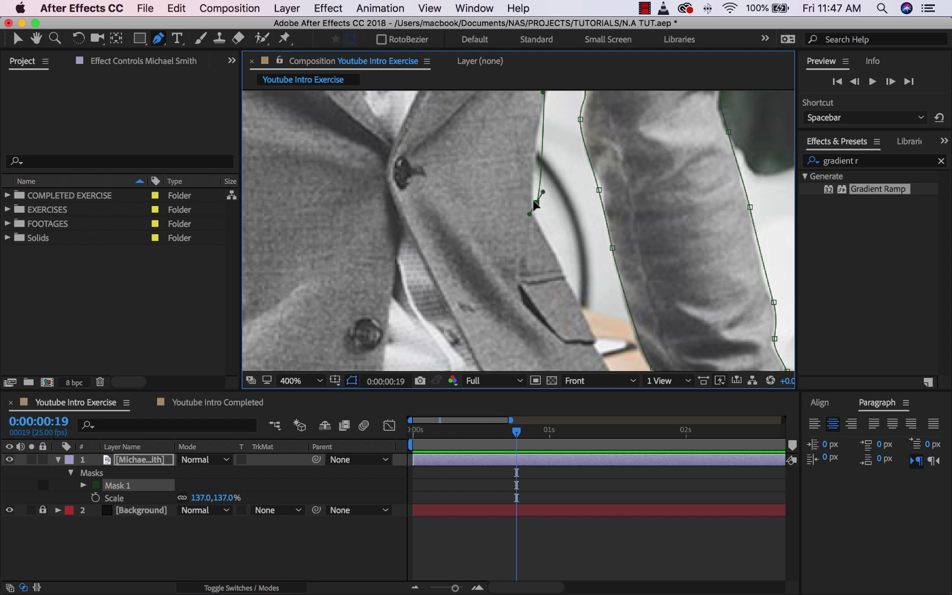
pyautogui.moveTo(543, 194); pyautogui.dragTo(533, 178)
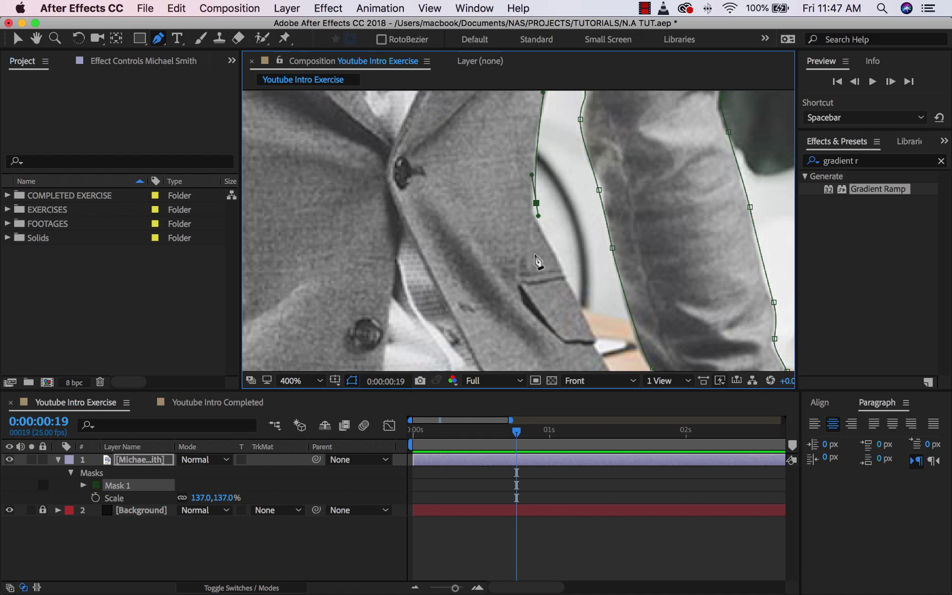
# - Inspect the mask point at the jacket's bend up close and angle its curve handles to follow the fabric edge
pyautogui.press('.')
pyautogui.press('.')
pyautogui.press('space')
pyautogui.moveTo(527, 191); pyautogui.dragTo(531, 195)
pyautogui.scroll(-3, 578, 302)
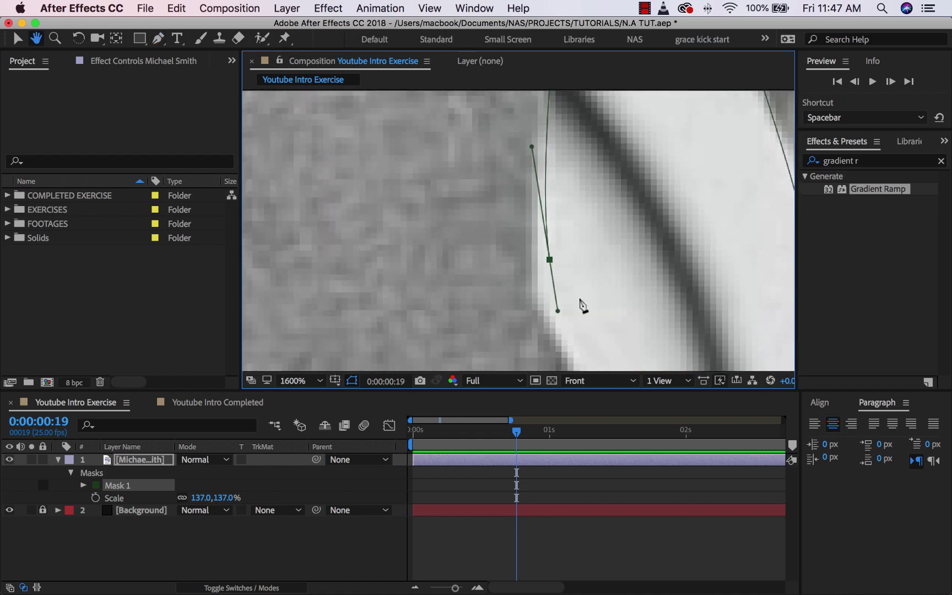
pyautogui.moveTo(578, 279); pyautogui.dragTo(552, 287)
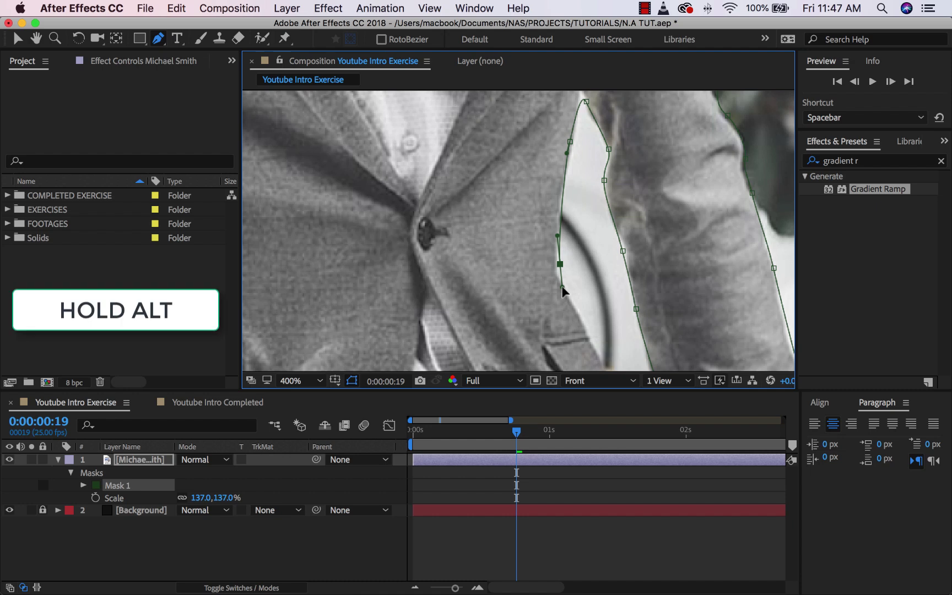
pyautogui.moveTo(582, 286); pyautogui.dragTo(565, 290)
# - Add a curved mask point just above the jacket pocket and readjust the handles of the bend point before it
pyautogui.moveTo(583, 319); pyautogui.dragTo(588, 329)
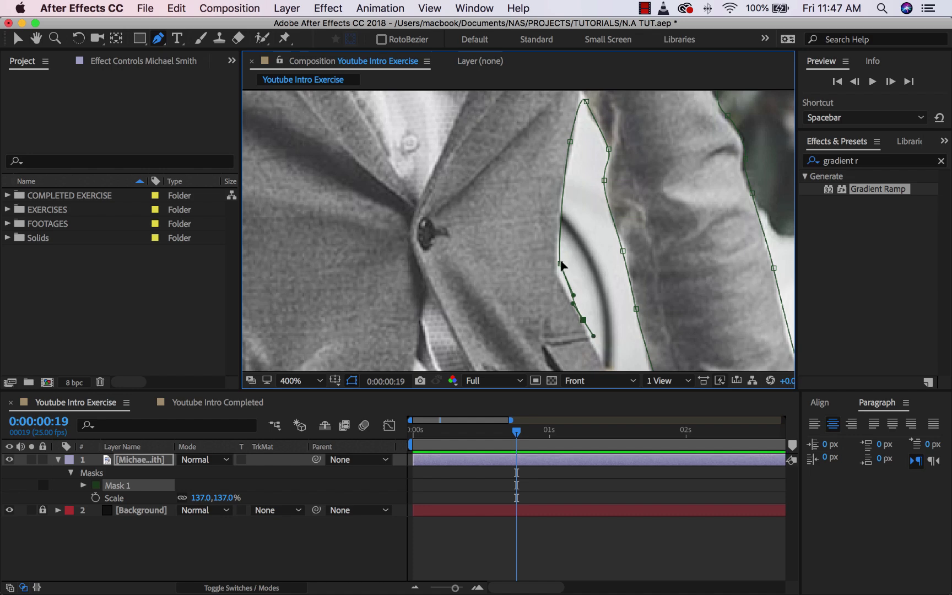
pyautogui.moveTo(560, 263); pyautogui.dragTo(556, 272)
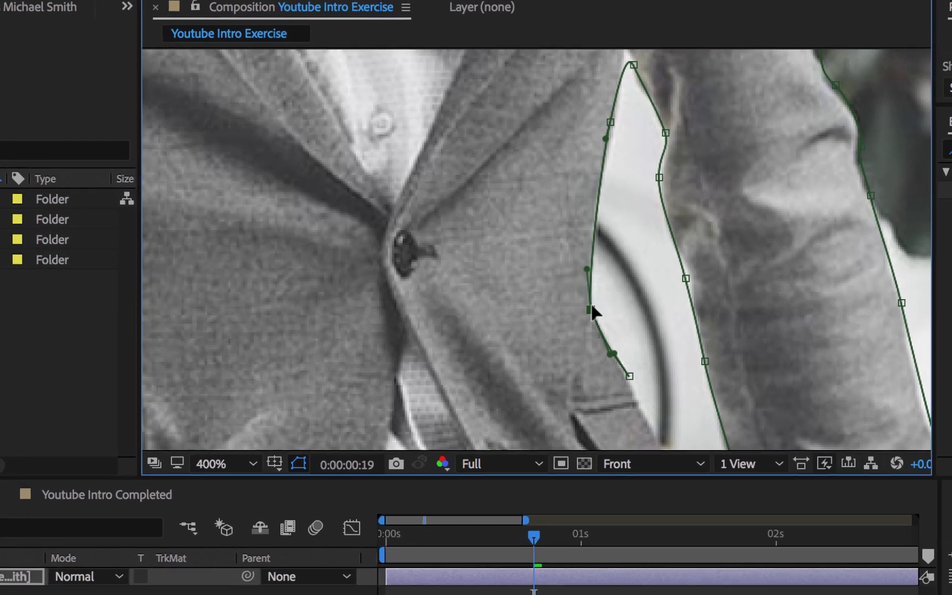
pyautogui.moveTo(590, 304); pyautogui.dragTo(593, 306)
pyautogui.press('space')
pyautogui.moveTo(590, 379); pyautogui.dragTo(551, 256)
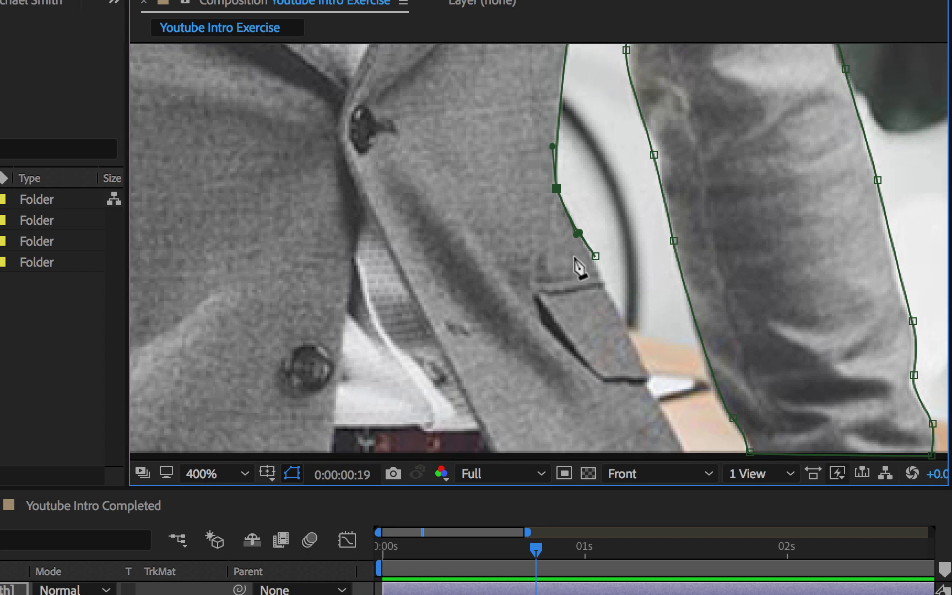
pyautogui.click(596, 254)
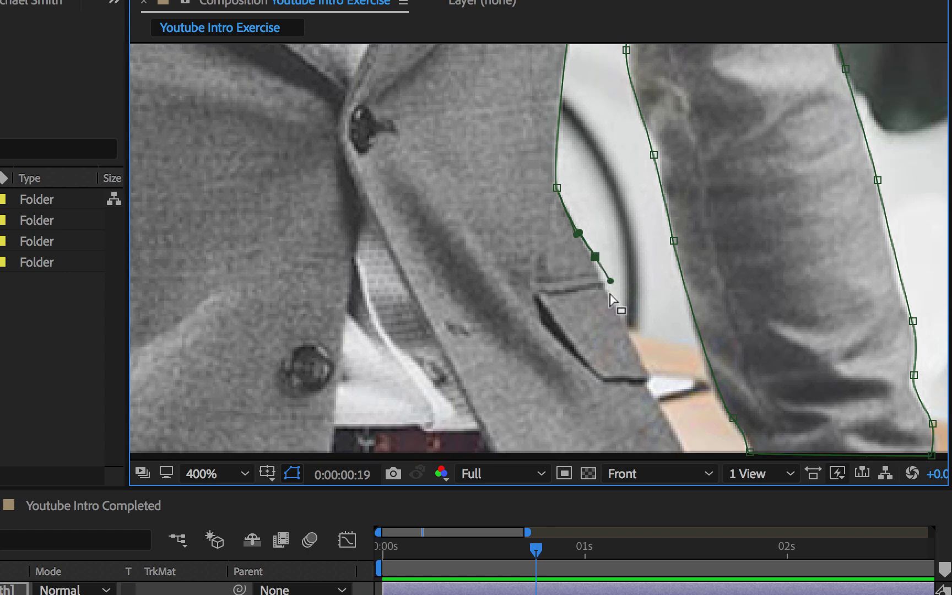
pyautogui.moveTo(634, 319); pyautogui.dragTo(640, 334)
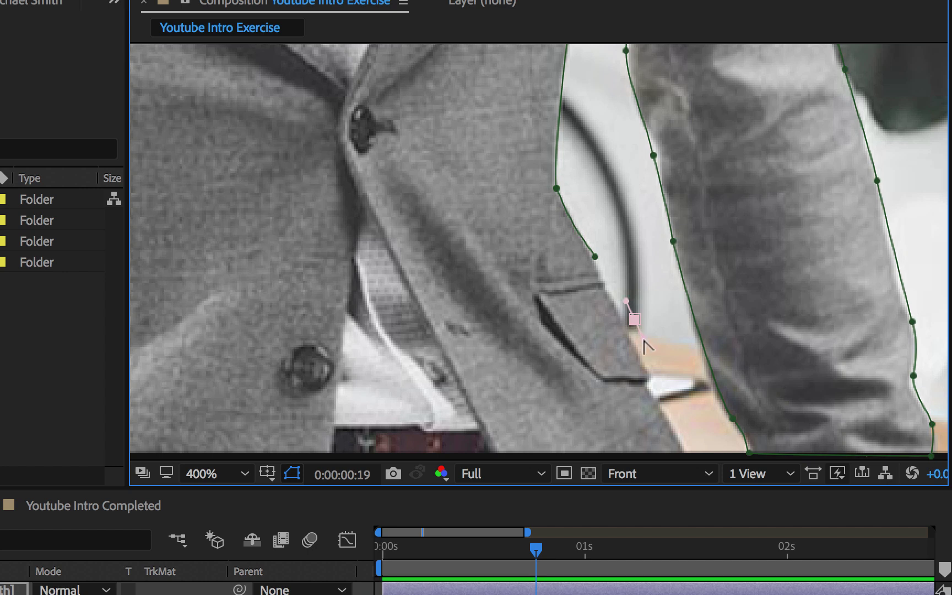
pyautogui.hotkey('ctrl', 'z')
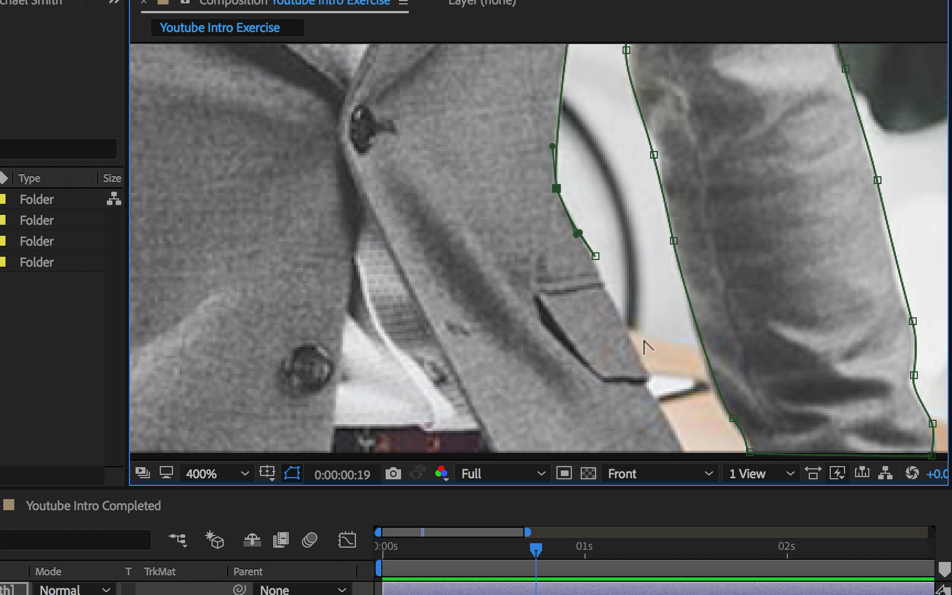
# - Trace the mask along the outer edge of the right-hand jacket pocket and down to the photo's bottom edge
pyautogui.click(595, 256)
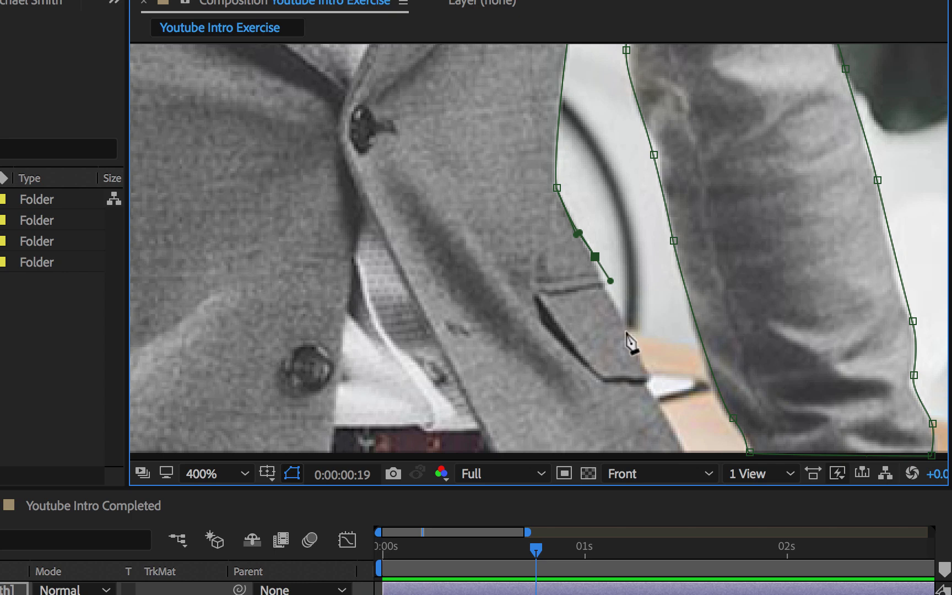
pyautogui.moveTo(626, 333); pyautogui.dragTo(635, 347)
pyautogui.moveTo(650, 383); pyautogui.dragTo(646, 222)
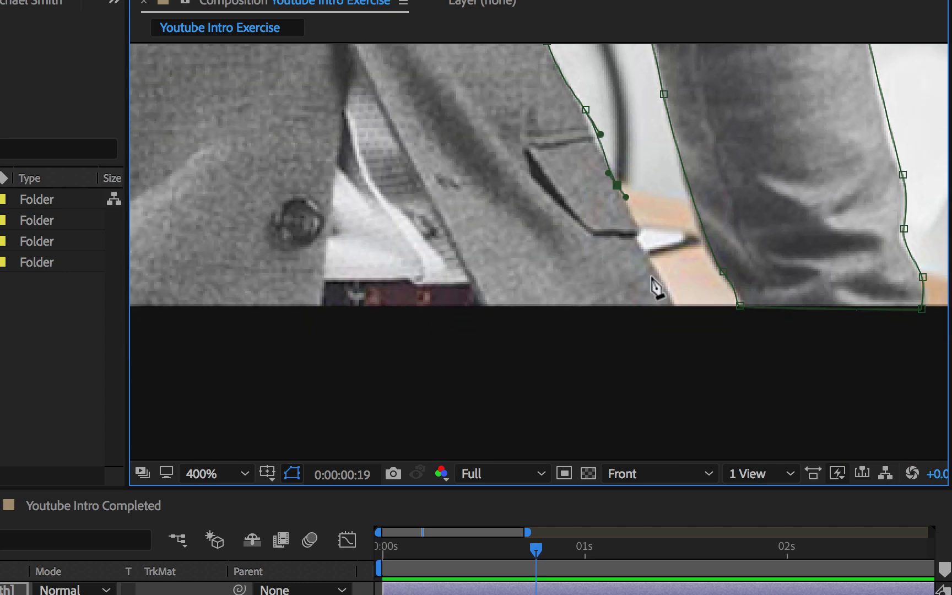
pyautogui.click(668, 277)
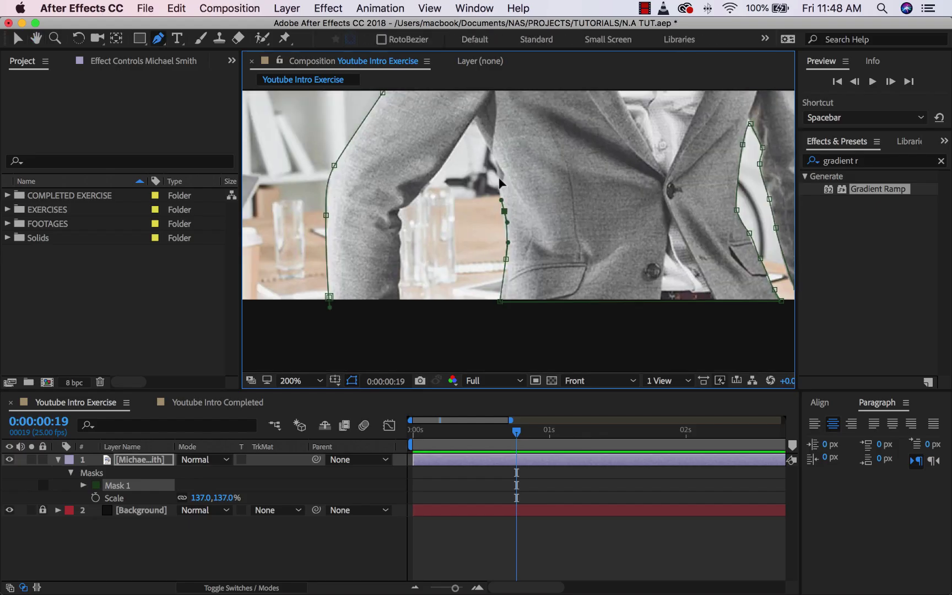
# - Trace the mask through the left-hand armpit and down the inside of that sleeve to the photo's bottom edge, closing the path
pyautogui.click(477, 119)
pyautogui.click(432, 175)
pyautogui.click(400, 209)
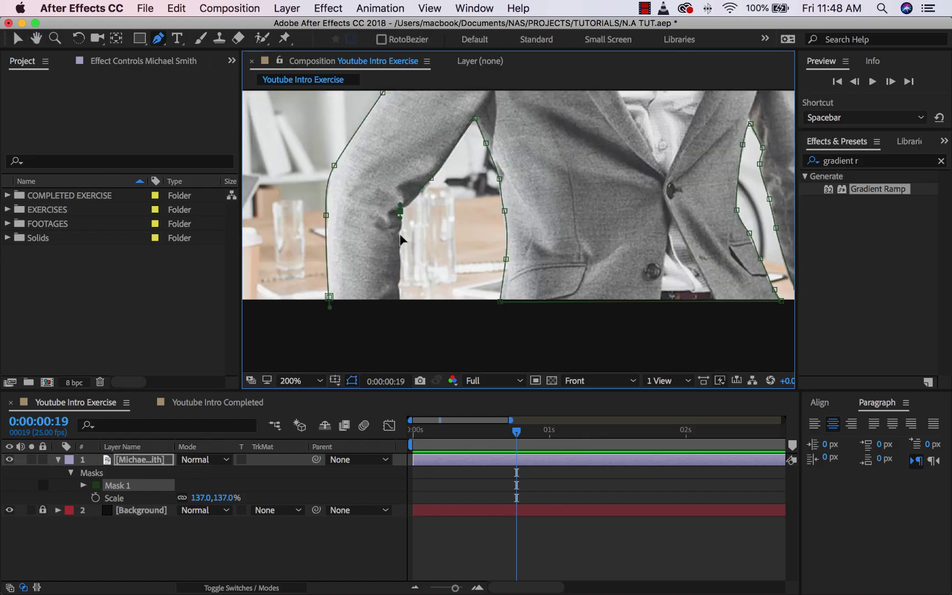
pyautogui.moveTo(401, 240); pyautogui.dragTo(408, 189)
pyautogui.click(406, 248)
pyautogui.click(335, 247)
# - Examine the masked cutout from the jacket up to the head for flaws along its edge
pyautogui.press(',')
pyautogui.press(',')
pyautogui.moveTo(574, 220); pyautogui.dragTo(566, 191)
pyautogui.scroll(2, 576, 223)
pyautogui.moveTo(641, 247); pyautogui.dragTo(628, 261)
pyautogui.scroll(1, 575, 196)
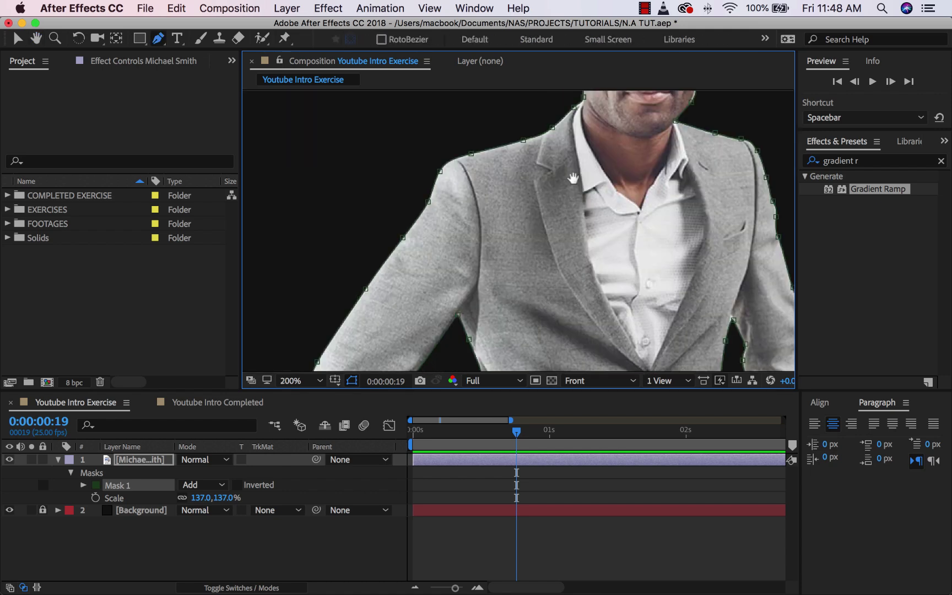
pyautogui.scroll(5, 606, 215)
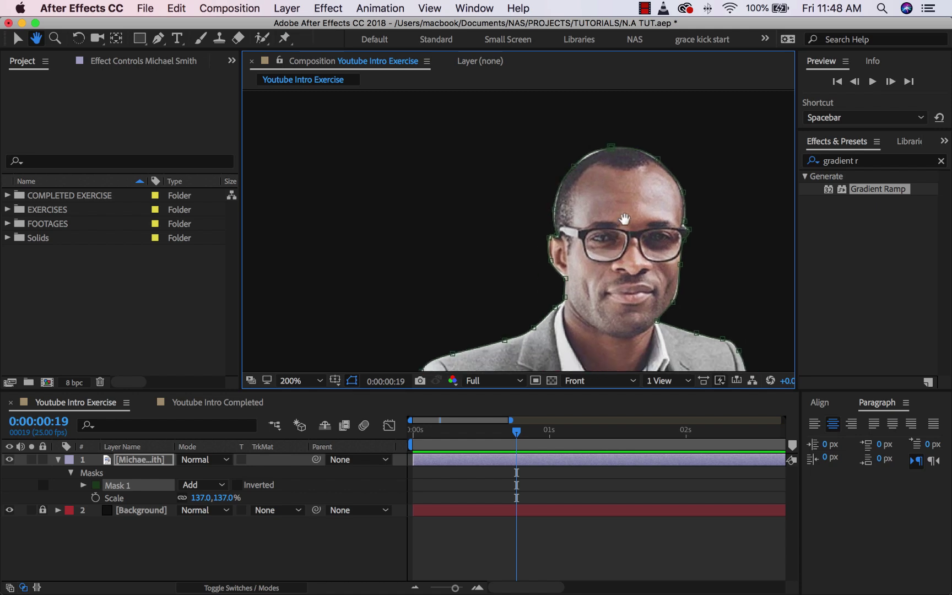
pyautogui.moveTo(627, 228); pyautogui.dragTo(578, 202)
pyautogui.press('g')
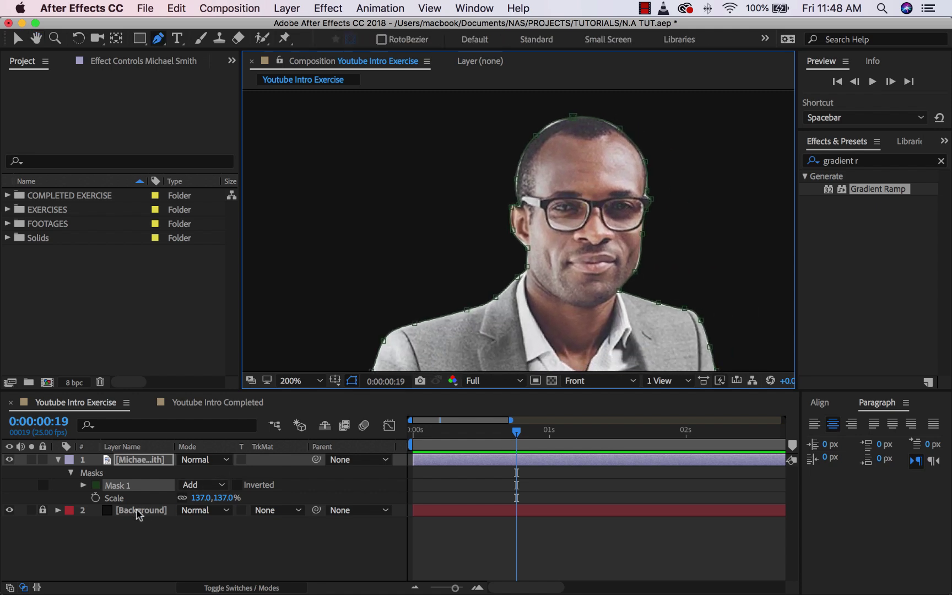
# - Change Mask 1's outline colour to a bright yellow with a hue of 60°
pyautogui.click(96, 485)
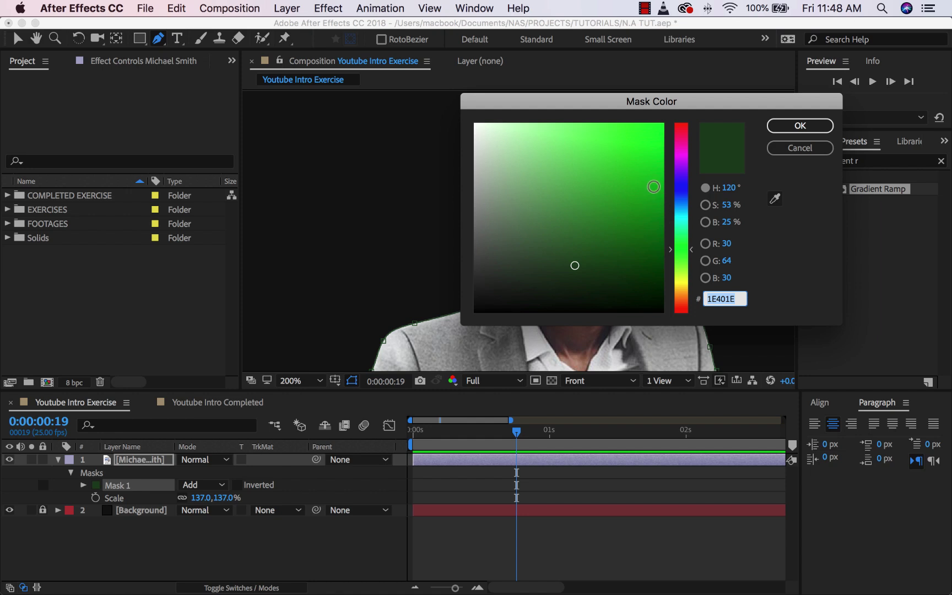
pyautogui.moveTo(681, 249); pyautogui.dragTo(679, 281)
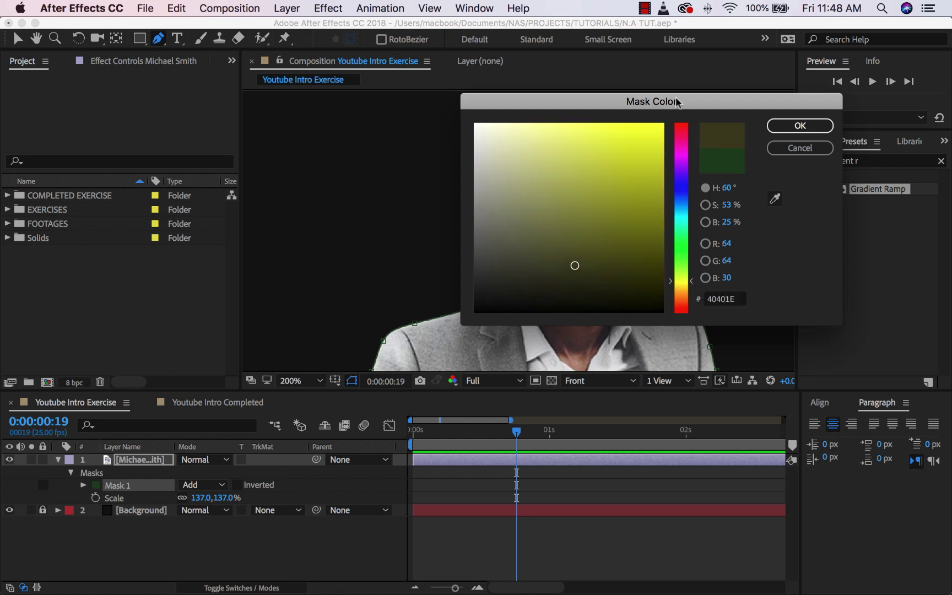
pyautogui.click(662, 124)
pyautogui.click(800, 126)
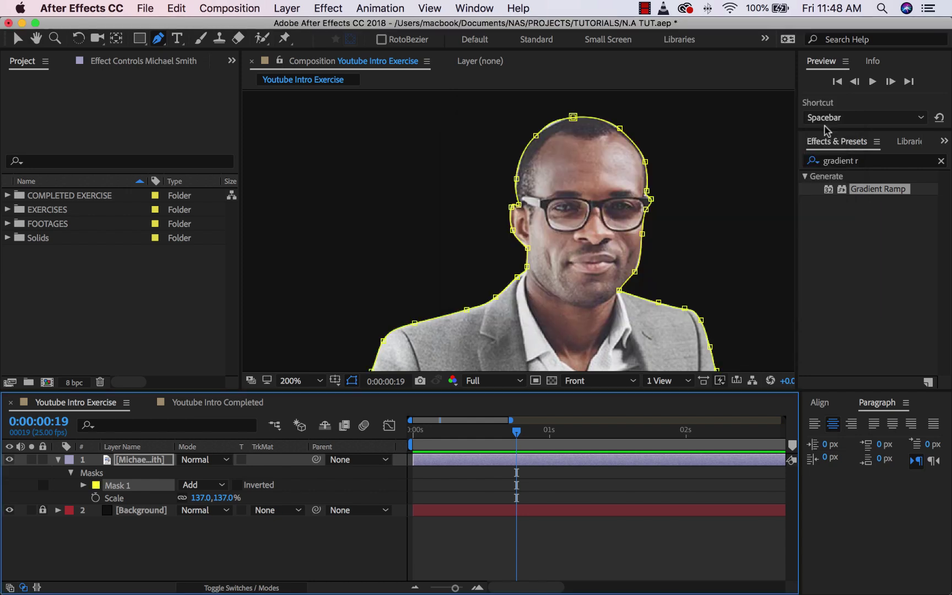
# - Select the mask point at the head's upper left with the Selection tool and extend its curve handle along the hair
pyautogui.moveTo(532, 220); pyautogui.dragTo(551, 169)
pyautogui.press('.')
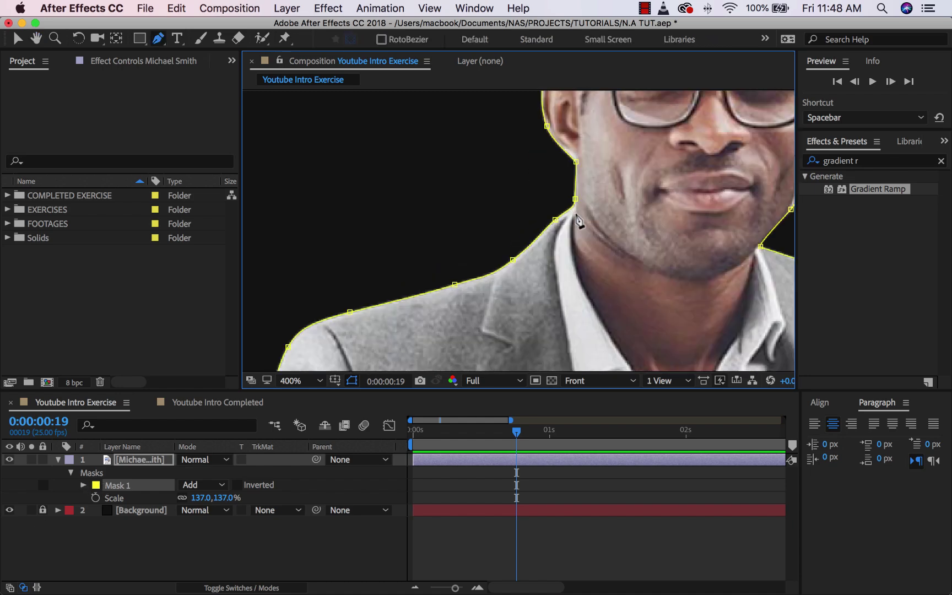
pyautogui.press('space')
pyautogui.moveTo(580, 223); pyautogui.dragTo(542, 368)
pyautogui.moveTo(590, 165); pyautogui.dragTo(543, 286)
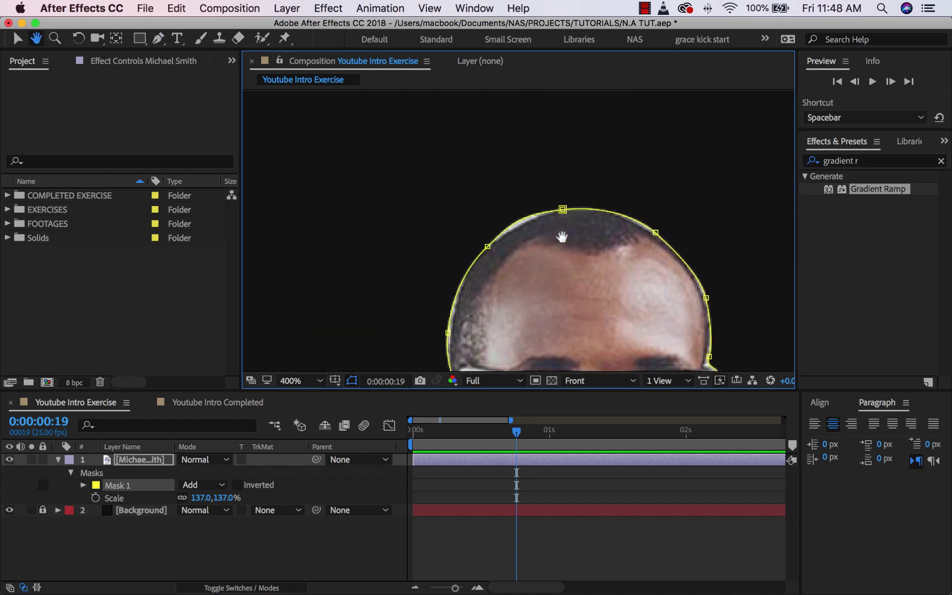
pyautogui.press('g')
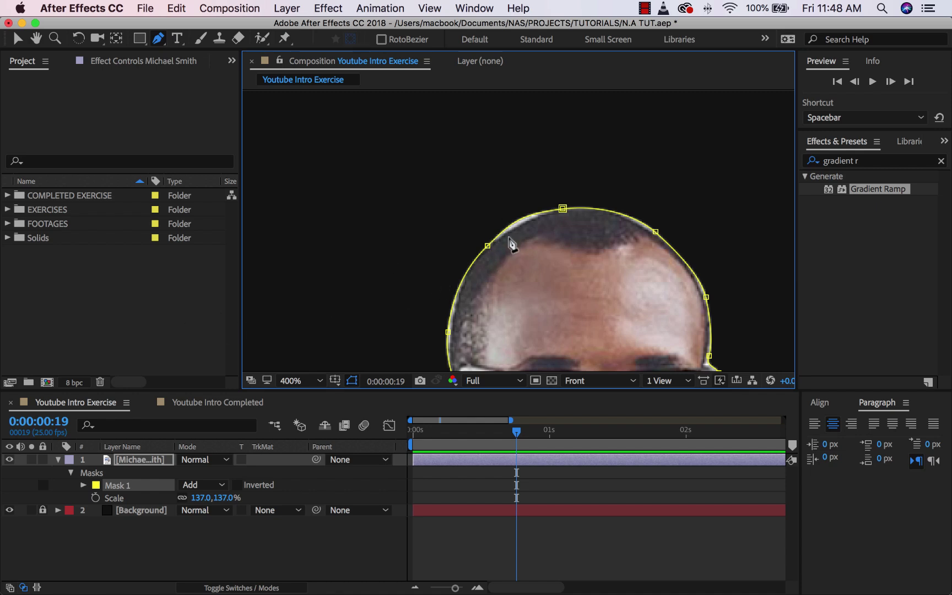
pyautogui.click(22, 37)
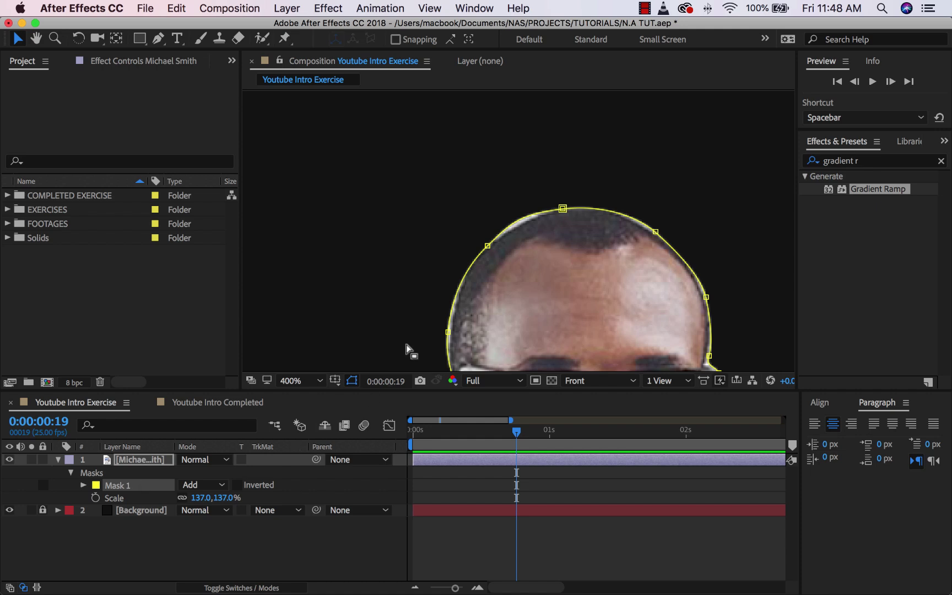
pyautogui.moveTo(462, 232); pyautogui.dragTo(511, 262)
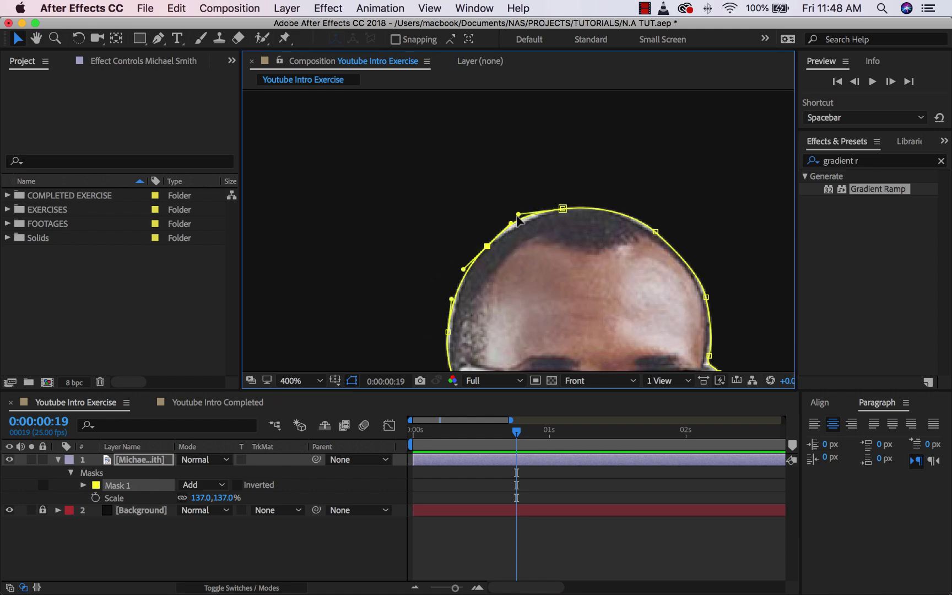
pyautogui.moveTo(511, 225); pyautogui.dragTo(532, 216)
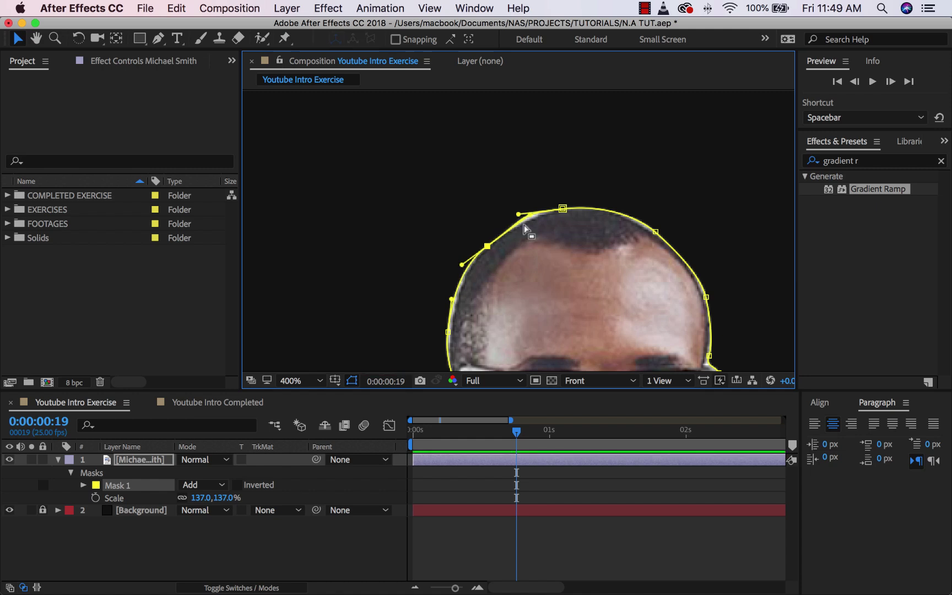
# - Try a further close-up adjustment of the mask curve at the hair edge and undo it
pyautogui.press('.')
pyautogui.moveTo(519, 198); pyautogui.dragTo(573, 88)
pyautogui.press('super+z')
# - Examine the whole cutout of the man against the dark background, from the head down to the jacket
pyautogui.press(',')
pyautogui.press(',')
pyautogui.press('space')
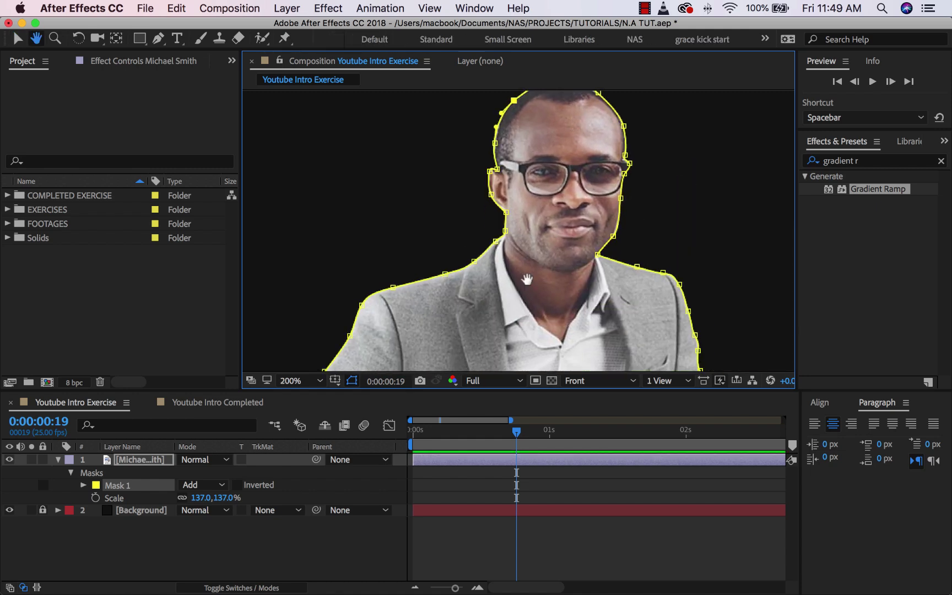
pyautogui.moveTo(524, 278); pyautogui.dragTo(546, 212)
pyautogui.press(',')
pyautogui.moveTo(546, 306); pyautogui.dragTo(556, 236)
pyautogui.press(',')
pyautogui.press('v')
pyautogui.press('.')
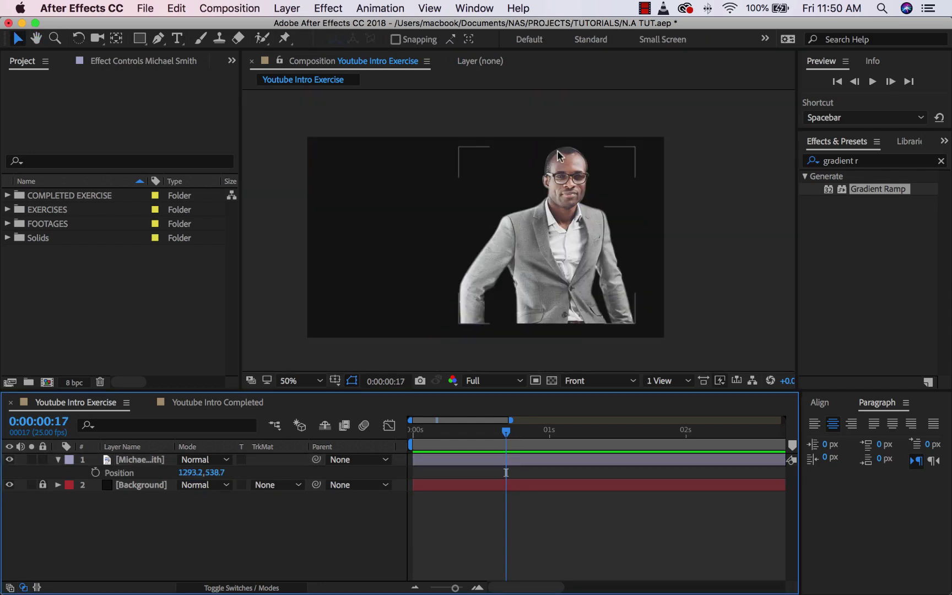
pyautogui.press('.')
pyautogui.moveTo(585, 162)
pyautogui.mouseDown()
pyautogui.moveTo(578, 223)
pyautogui.moveTo(580, 181)
pyautogui.mouseUp()
pyautogui.moveTo(588, 248); pyautogui.dragTo(575, 227)
pyautogui.press('v')
# - Select the photo layer, reveal its mask in the timeline and expand all of Mask 1's properties
pyautogui.click(134, 460)
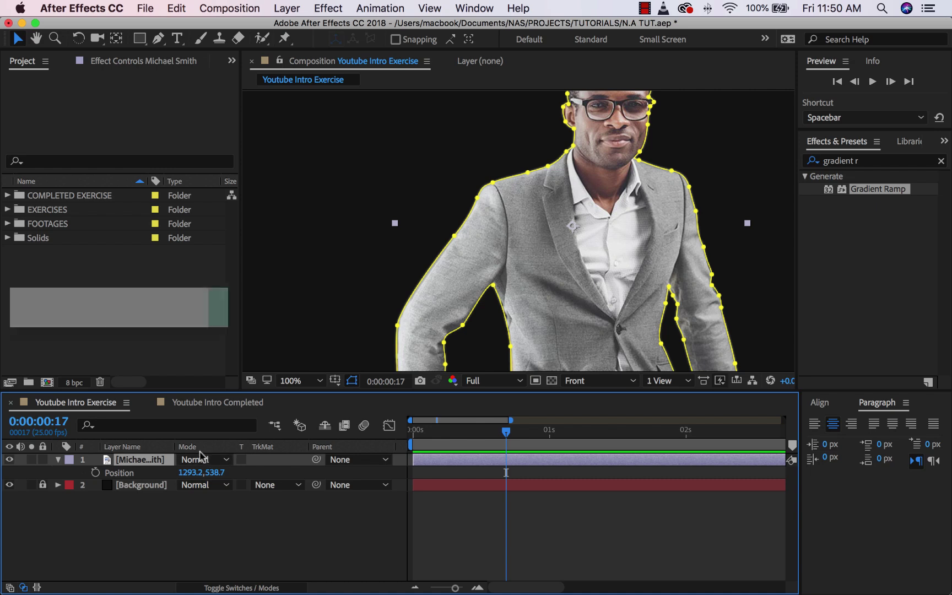
pyautogui.press('m')
pyautogui.press('m')
pyautogui.press('m')
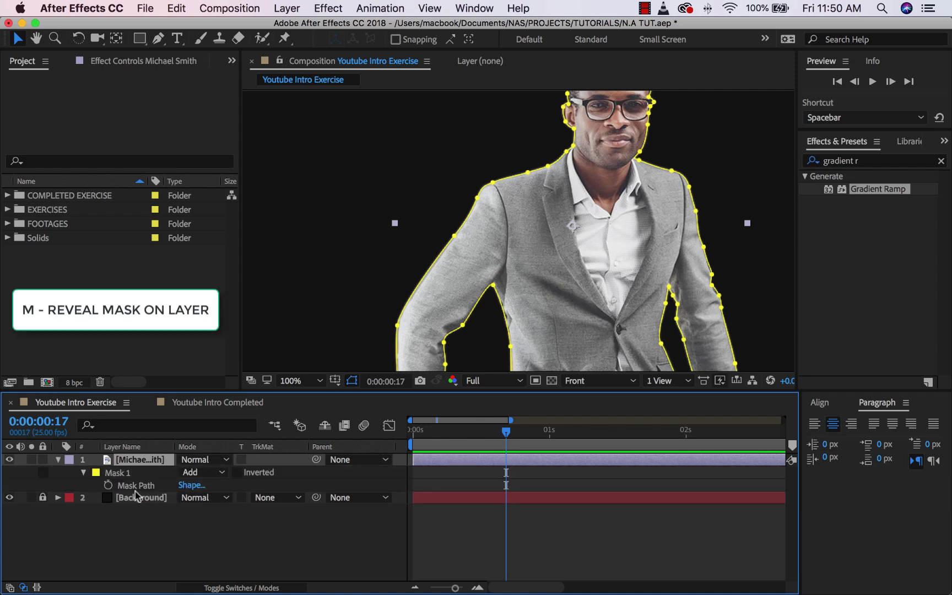
pyautogui.click(82, 472)
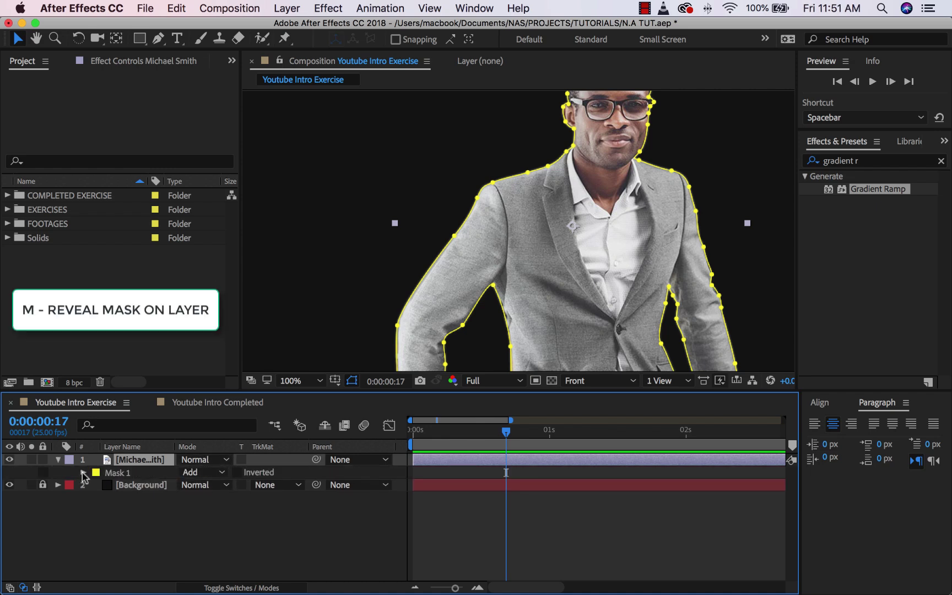
pyautogui.click(82, 472)
# - Check the cutout's edges without the mask outline and set Mask 1's feather to 3 pixels
pyautogui.moveTo(188, 492)
pyautogui.mouseDown()
pyautogui.moveTo(216, 498)
pyautogui.moveTo(176, 498)
pyautogui.mouseUp()
pyautogui.click(410, 266)
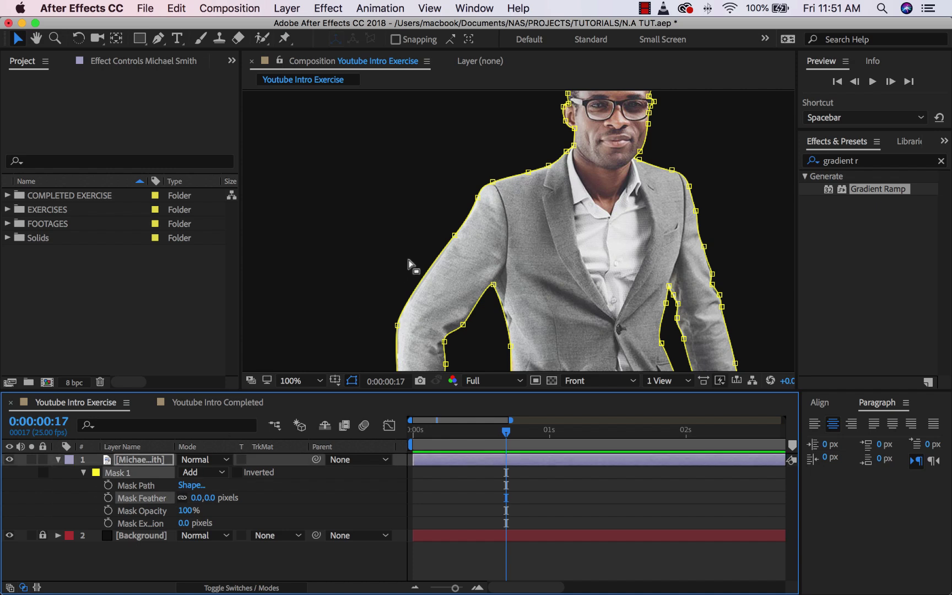
pyautogui.click(435, 215)
pyautogui.click(72, 506)
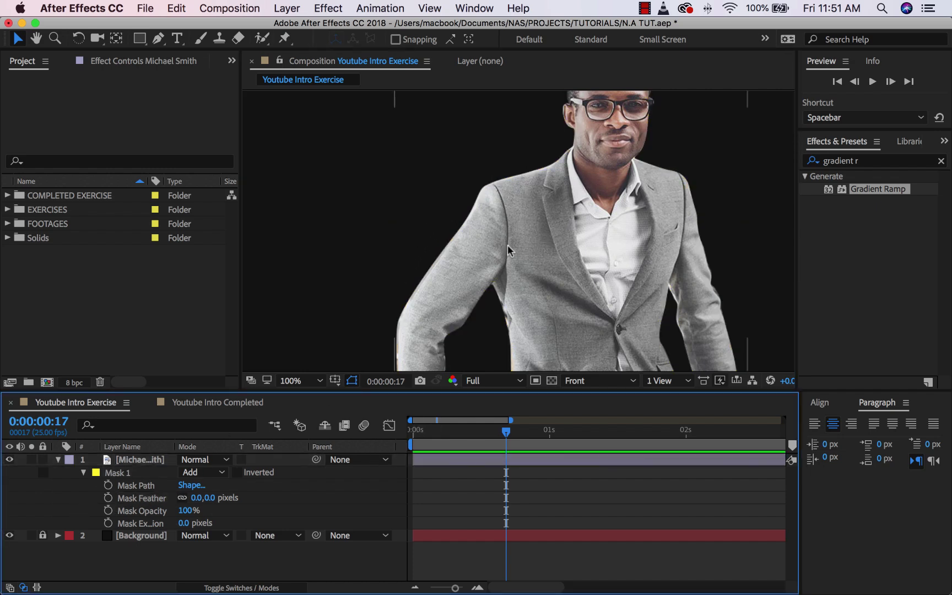
pyautogui.moveTo(209, 498); pyautogui.dragTo(210, 497)
pyautogui.click(211, 498)
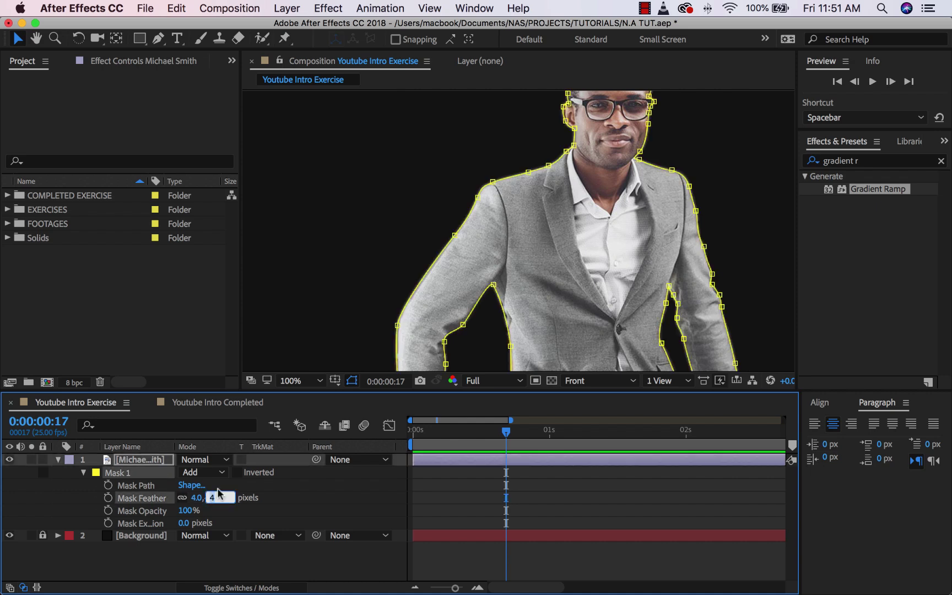
pyautogui.press('Return')
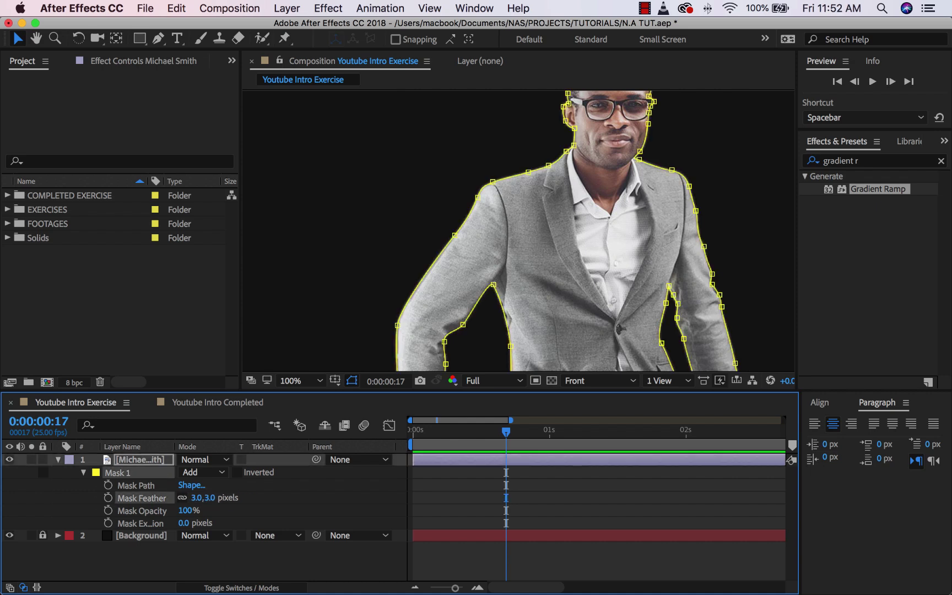
# - Deselect the photo layer and view the entire feathered cutout in the composition
pyautogui.click(304, 485)
pyautogui.scroll(-2, 549, 201)
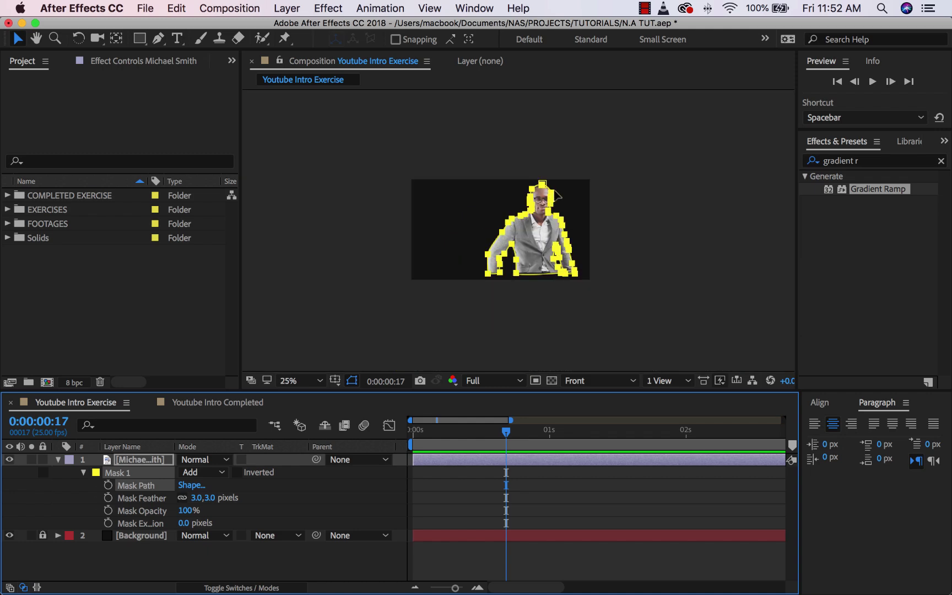
pyautogui.scroll(1, 553, 197)
pyautogui.click(368, 490)
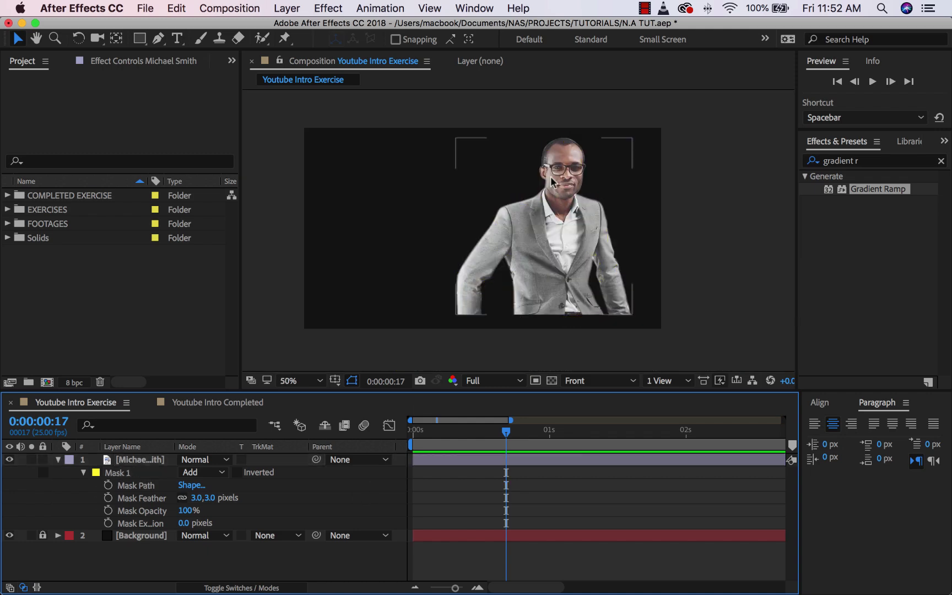